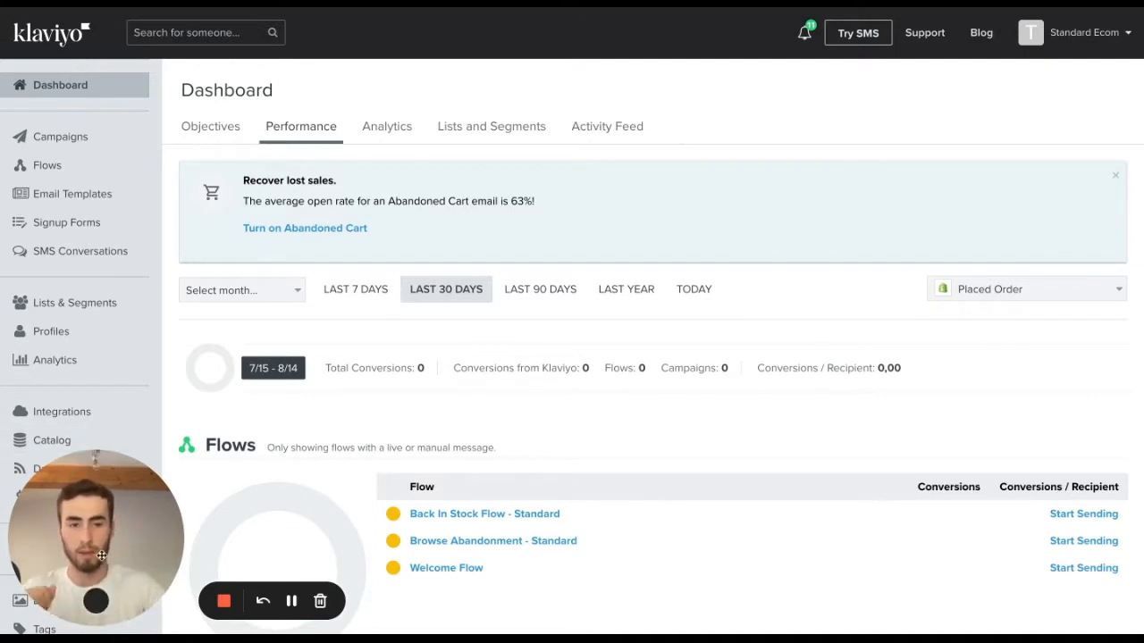
# Open the enabled Shopify integration and review its onsite tracking and subscription settings.
pyautogui.click(61, 412)
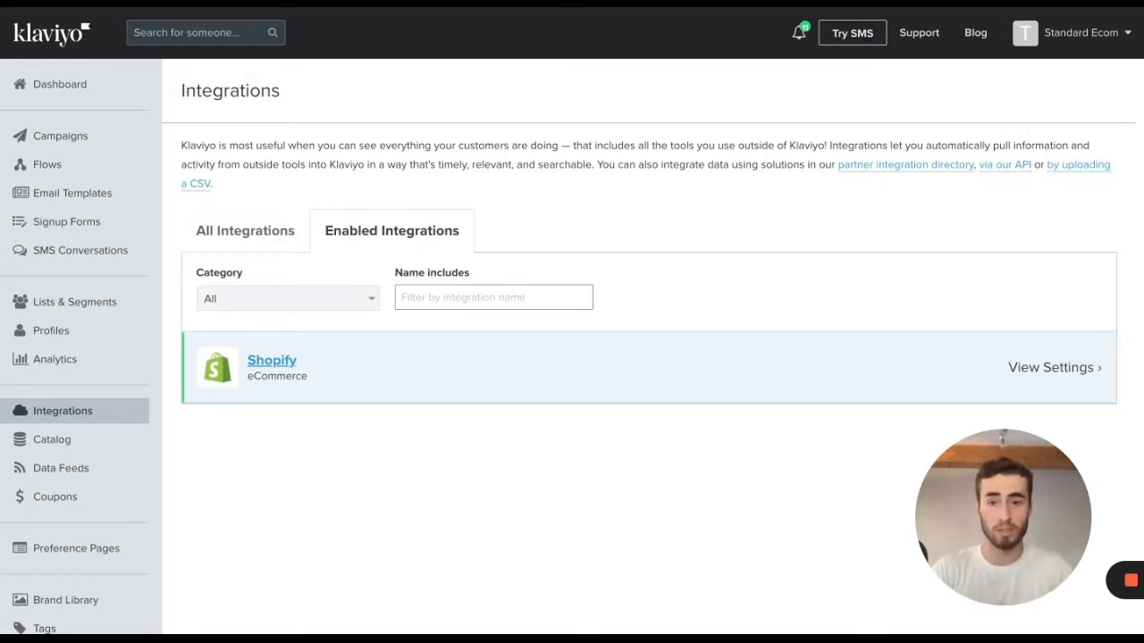
pyautogui.click(289, 234)
pyautogui.click(401, 233)
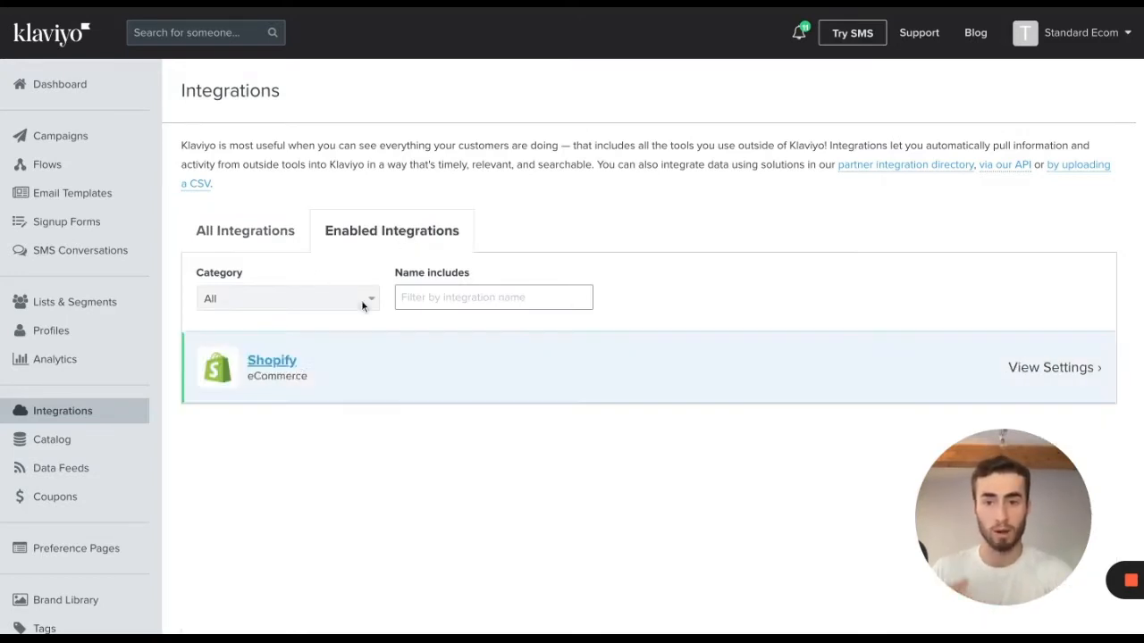
pyautogui.click(425, 366)
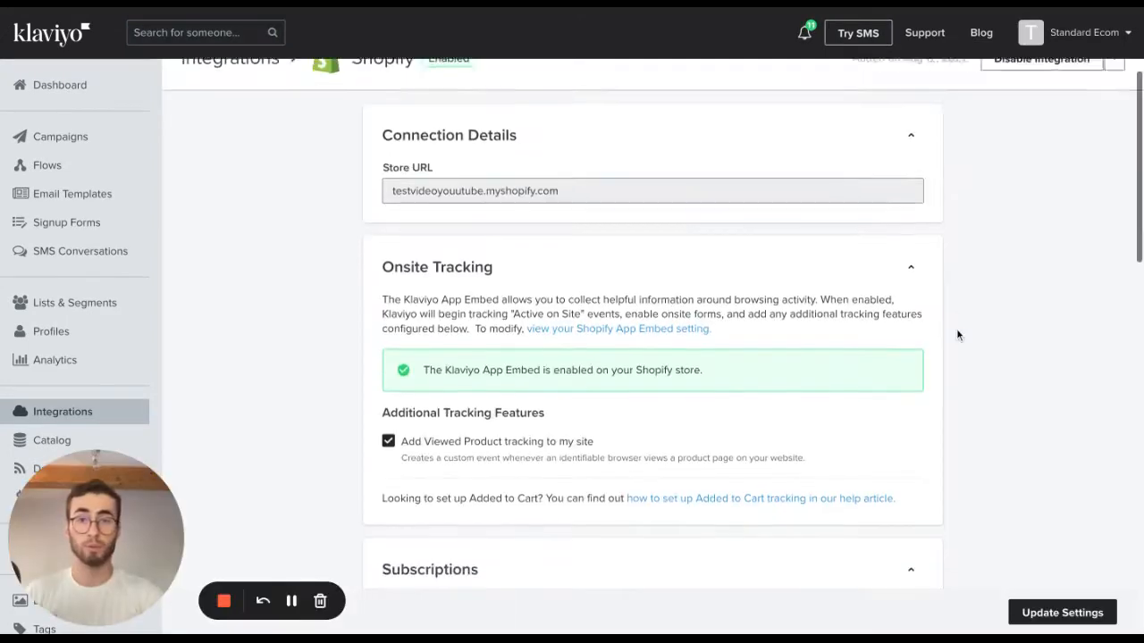
pyautogui.scroll(-3, 956, 328)
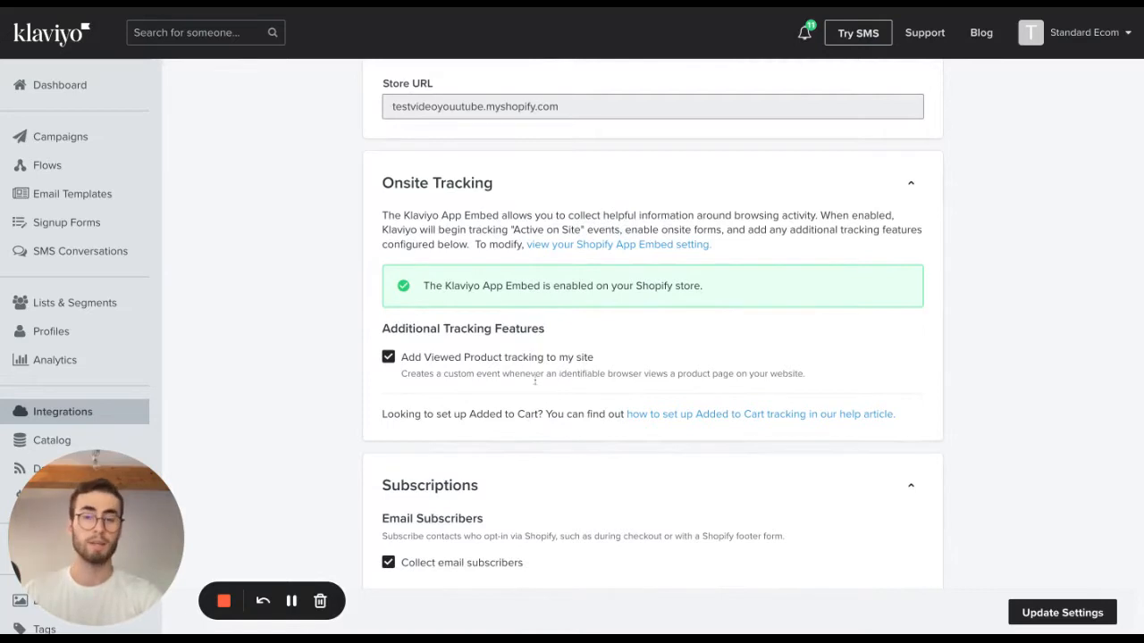
pyautogui.scroll(-2, 947, 493)
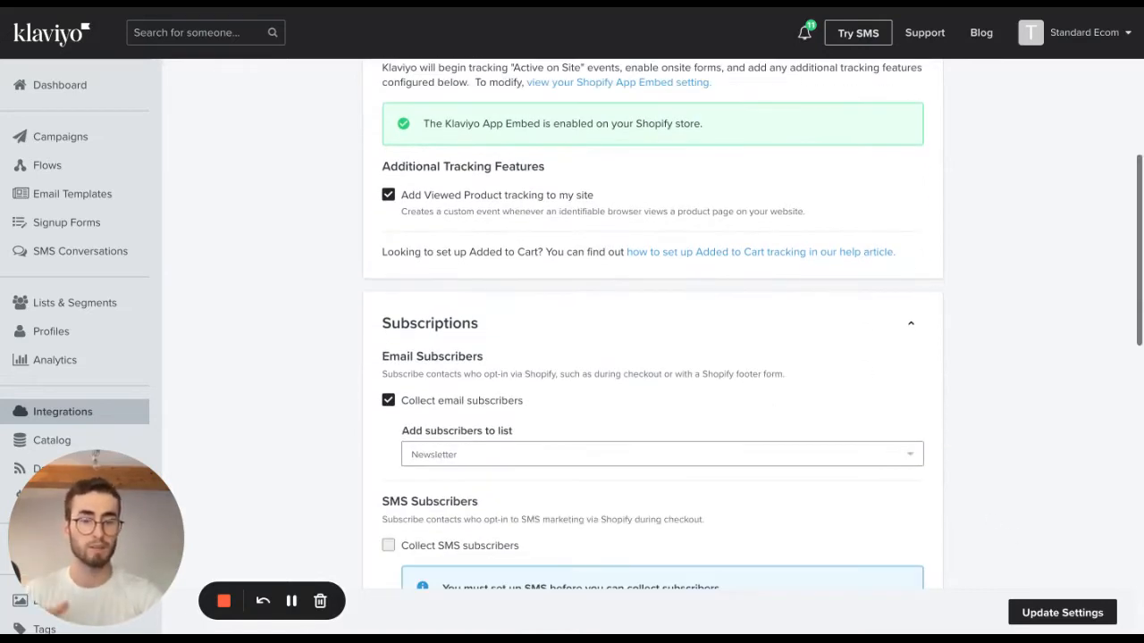
pyautogui.scroll(4, 1064, 450)
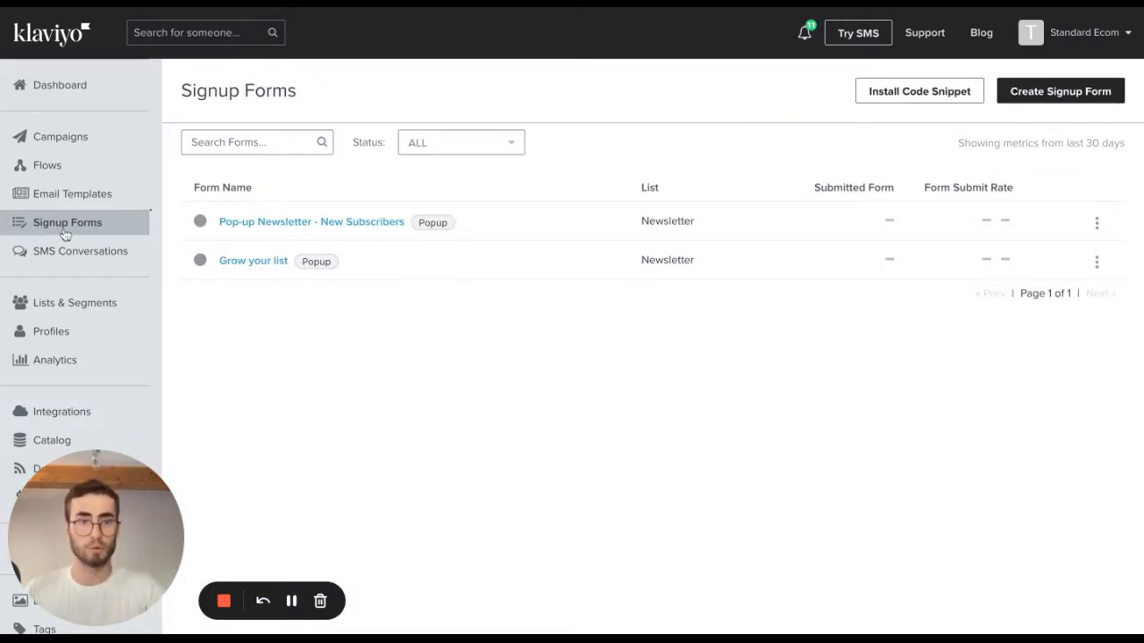
# Start a new signup form, filtering the templates to Popup and choosing the "Time to celebrate" template.
pyautogui.click(1077, 95)
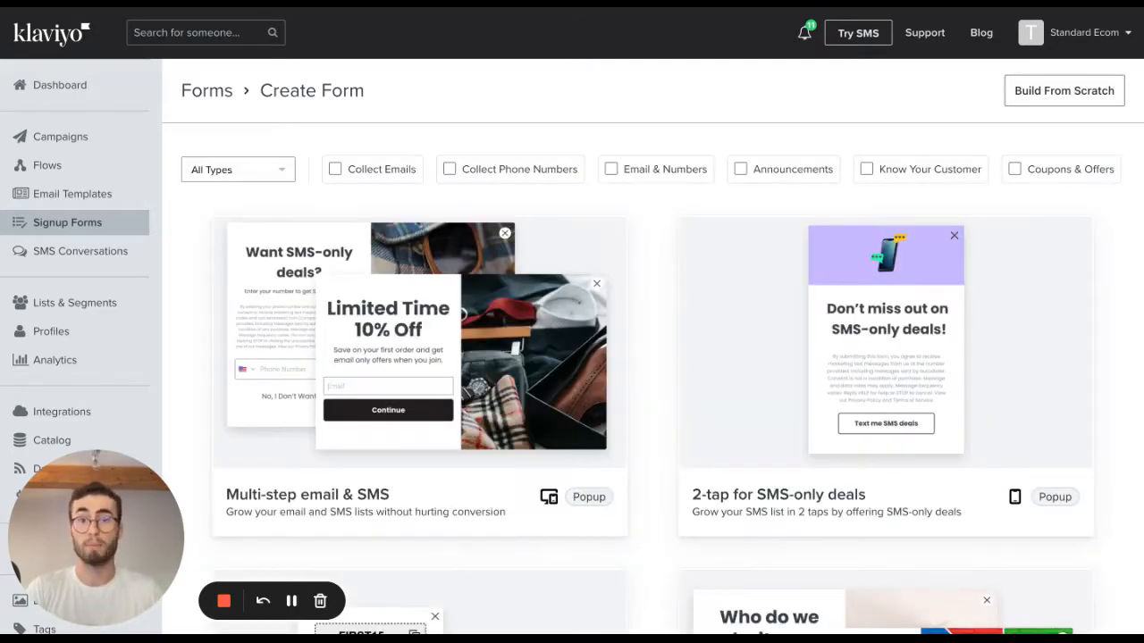
pyautogui.scroll(-5, 771, 273)
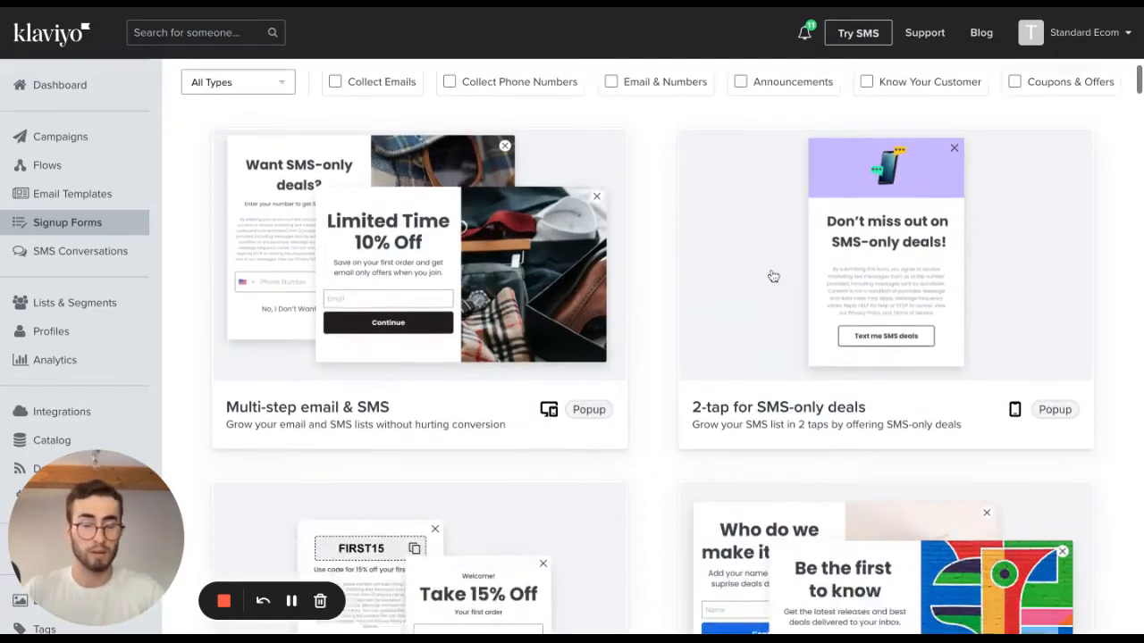
pyautogui.scroll(5, 774, 271)
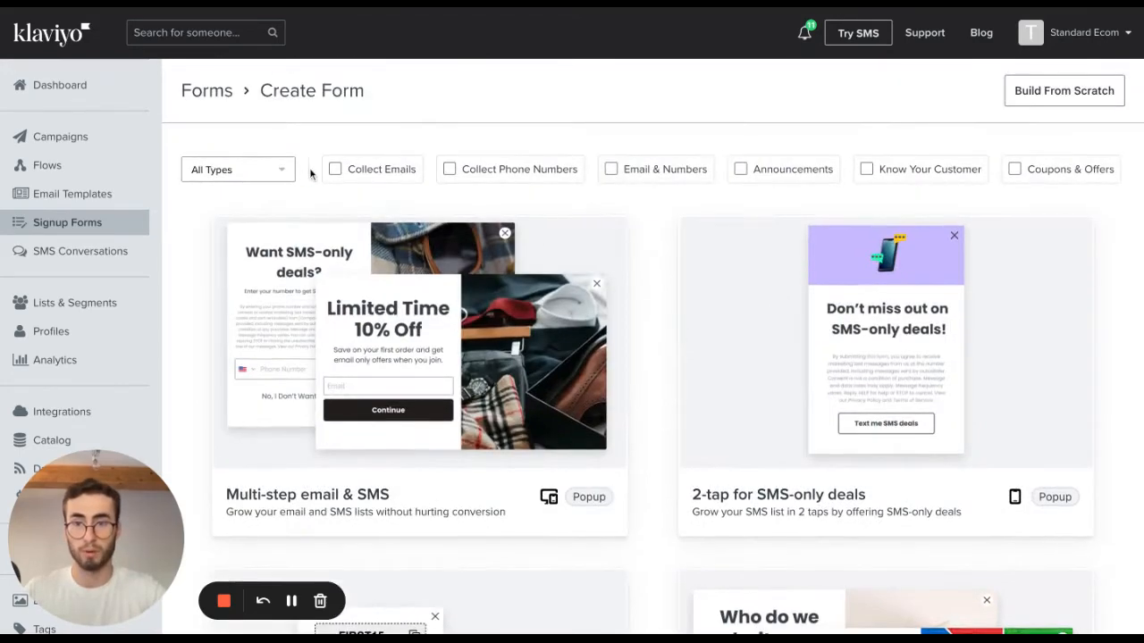
pyautogui.click(268, 171)
pyautogui.click(226, 230)
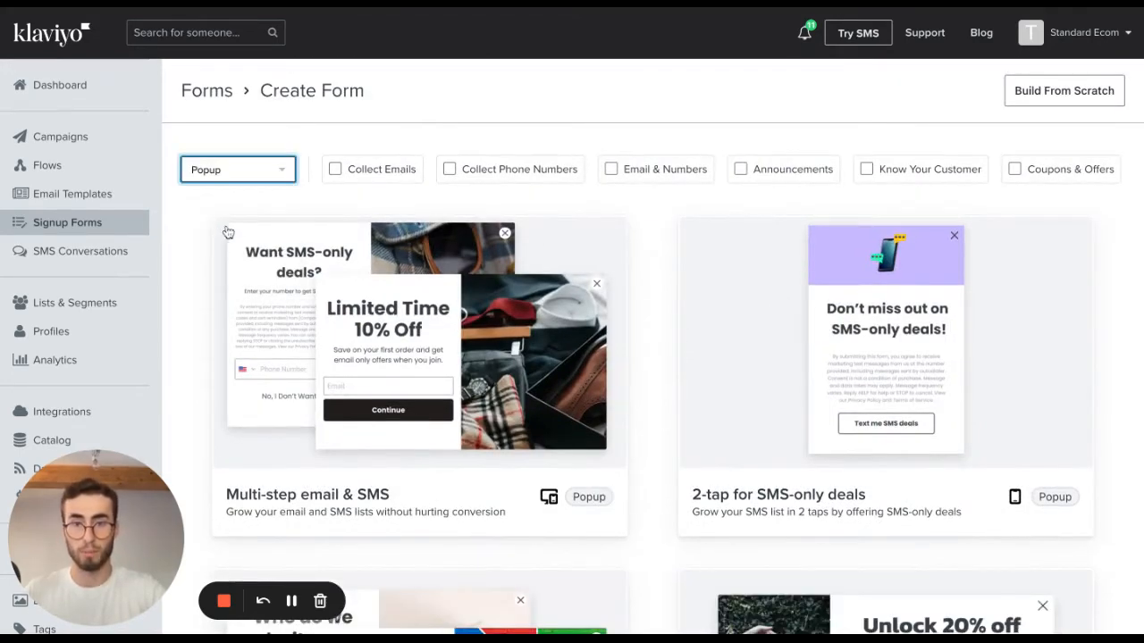
pyautogui.scroll(-14, 701, 301)
pyautogui.scroll(-9, 703, 302)
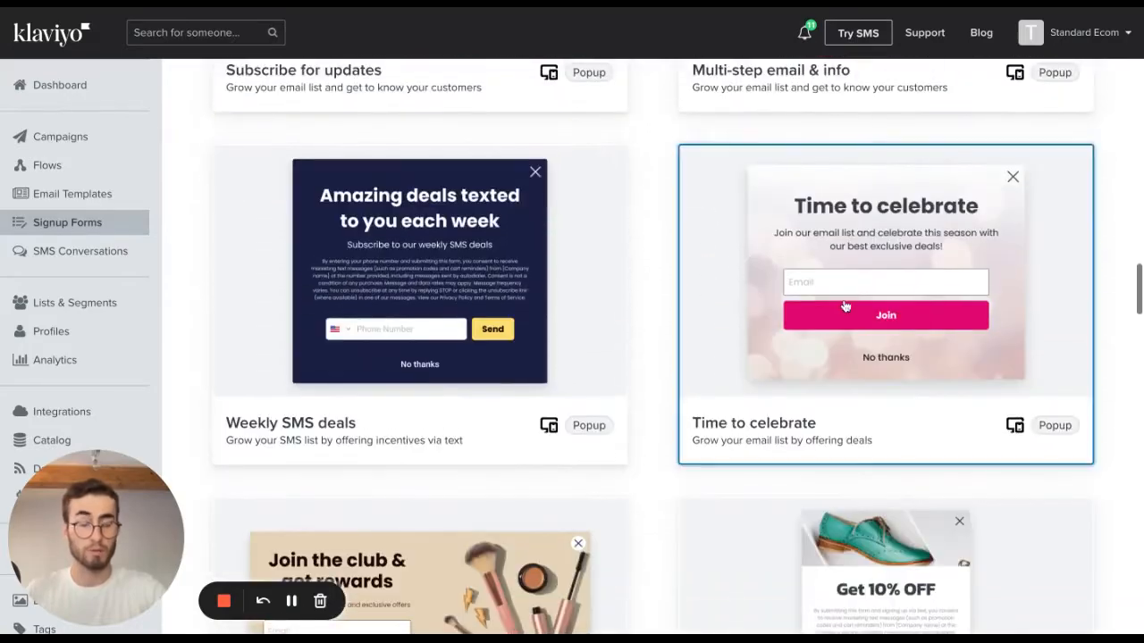
pyautogui.click(845, 307)
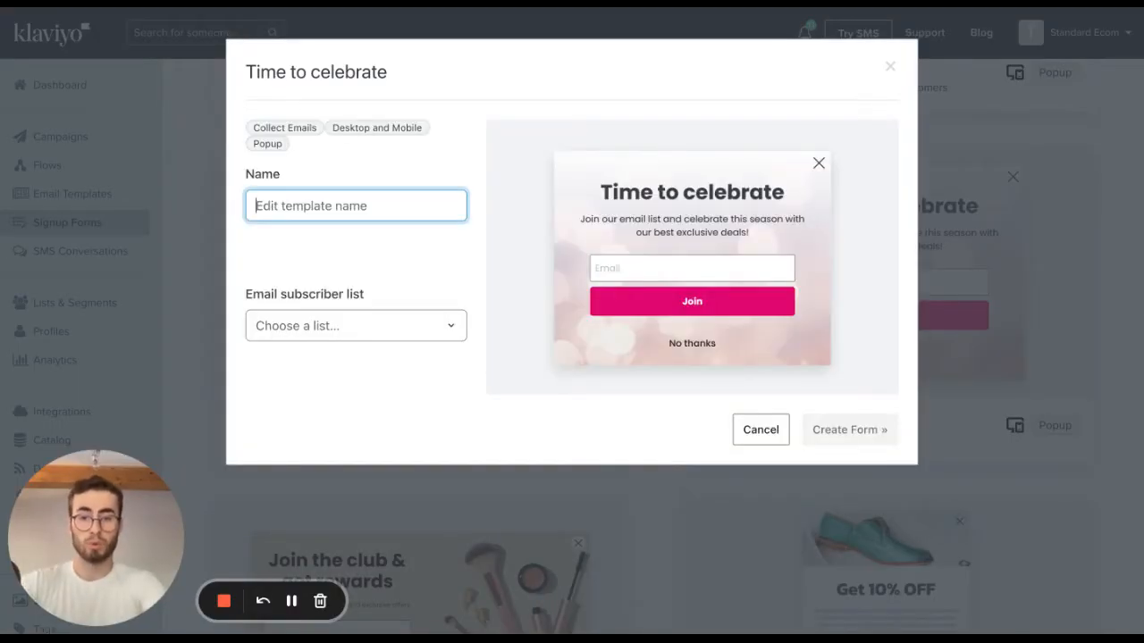
# Name the new form "FR | Newsletter | 10% de réduction".
pyautogui.write('FR')
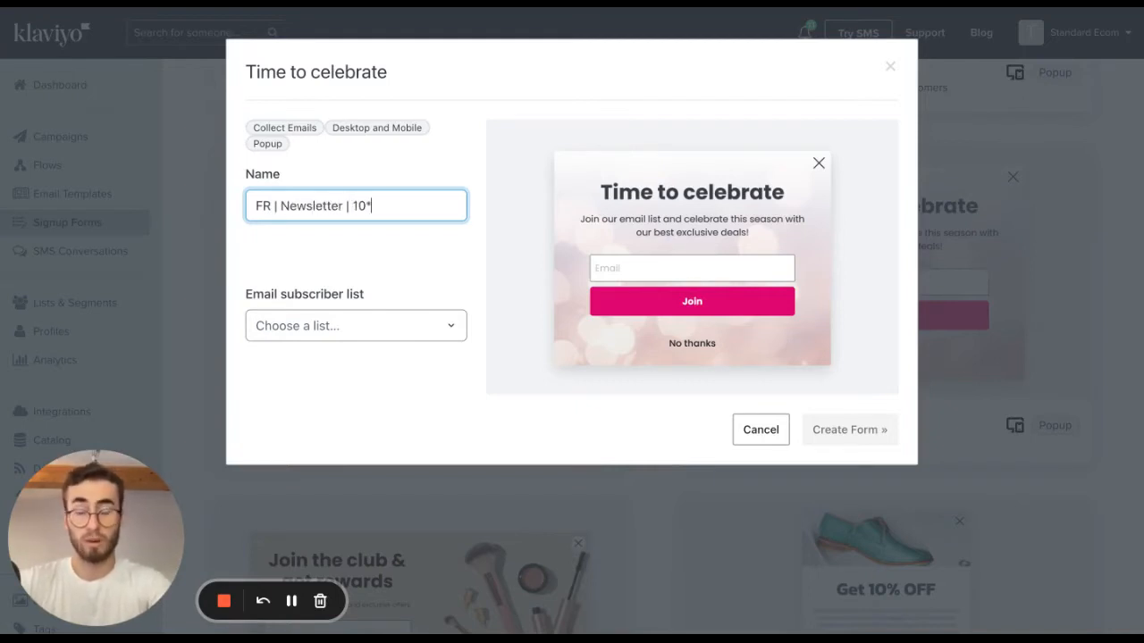
pyautogui.write('| Newsletter | 10% ')
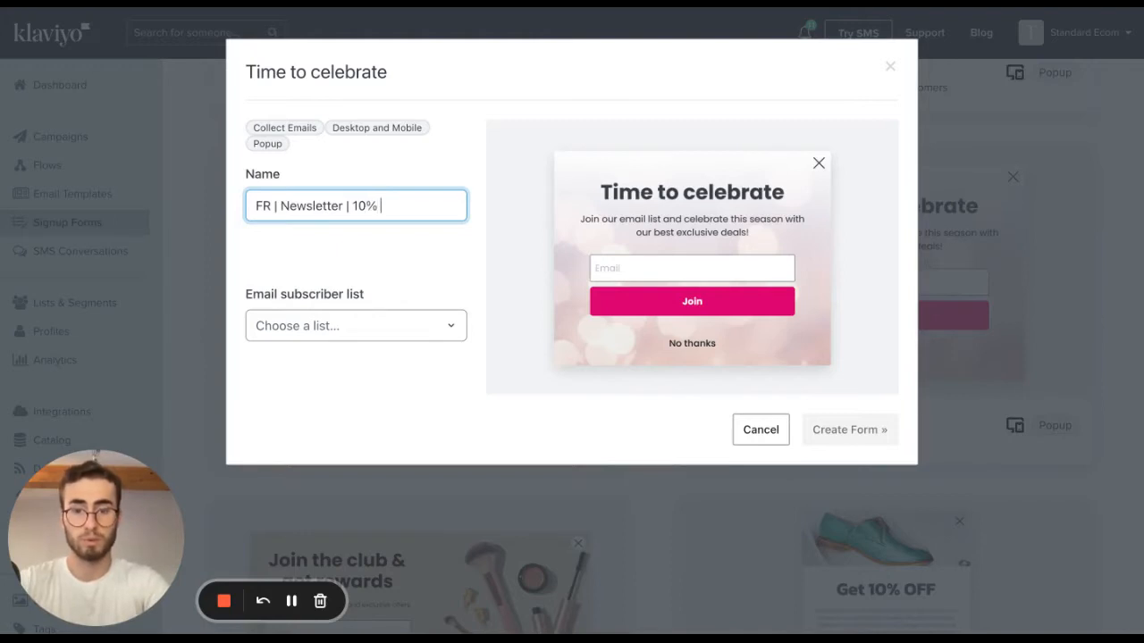
pyautogui.write('de ré"duction')
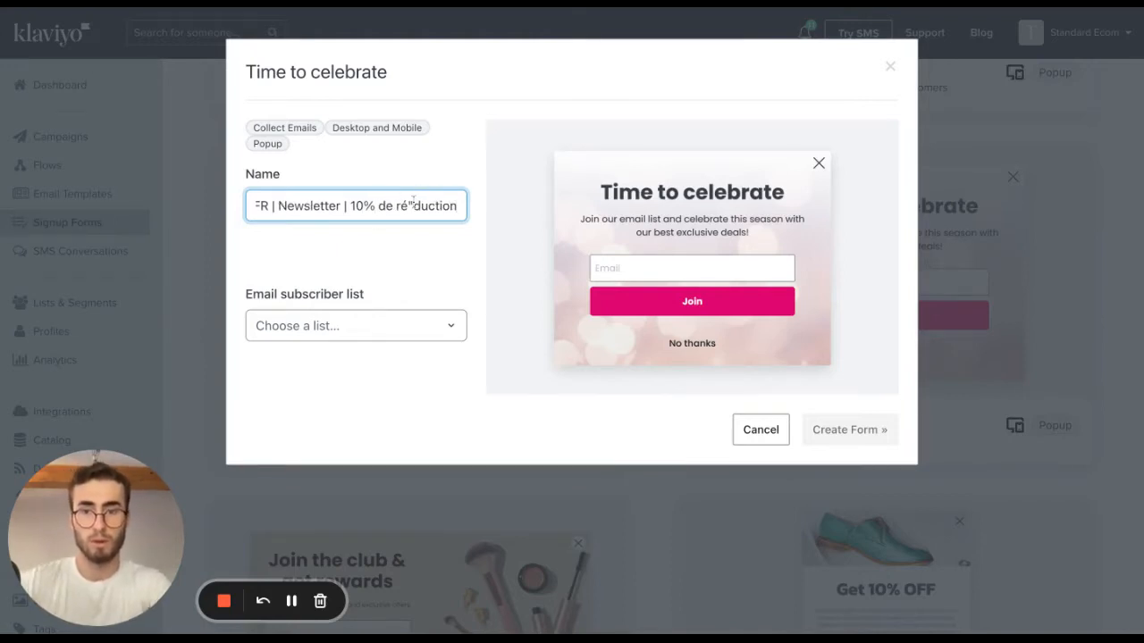
pyautogui.click(412, 205)
pyautogui.press('BackSpace')
# Assign the Newsletter list as the email subscriber list and create the form.
pyautogui.click(398, 324)
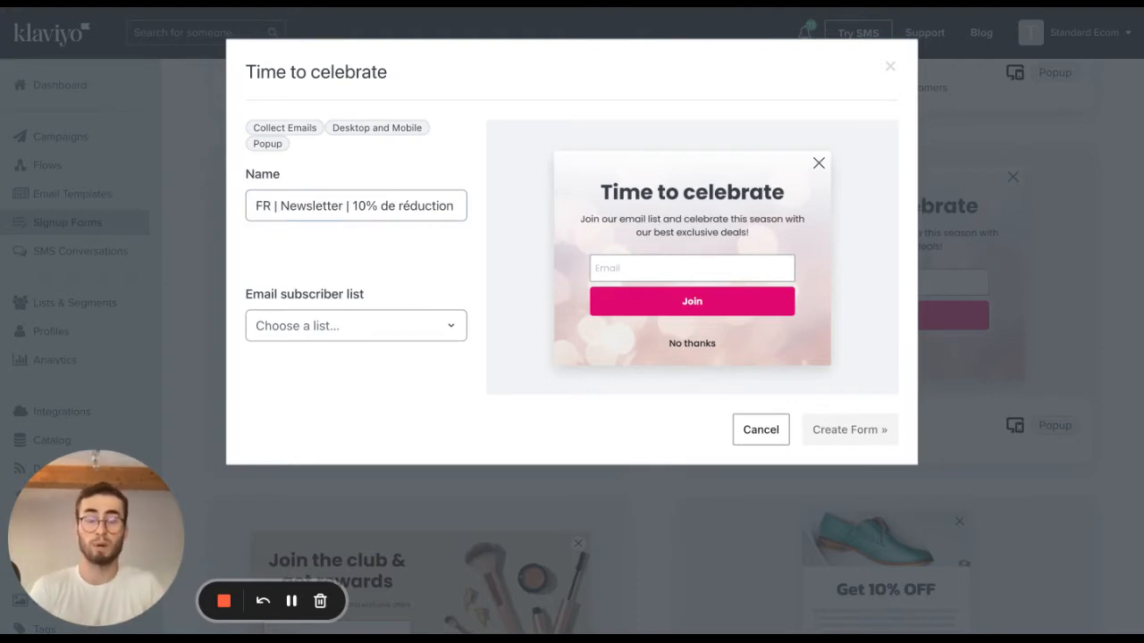
pyautogui.click(397, 325)
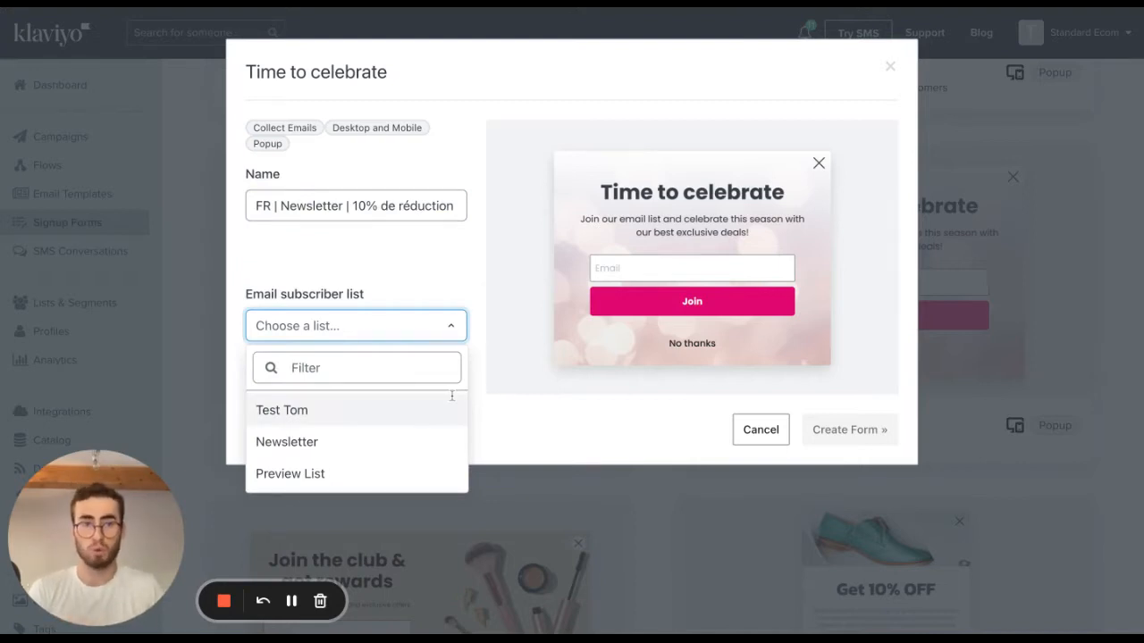
pyautogui.click(407, 444)
pyautogui.click(855, 430)
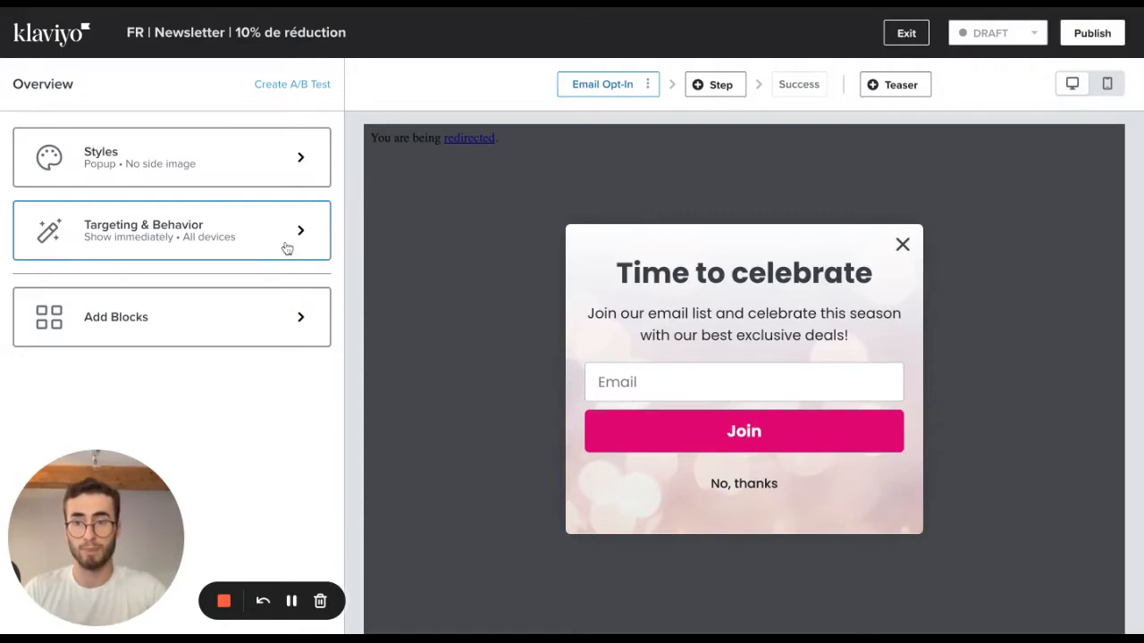
# Set the form's targeting and behavior to show on Desktop Only.
pyautogui.click(231, 259)
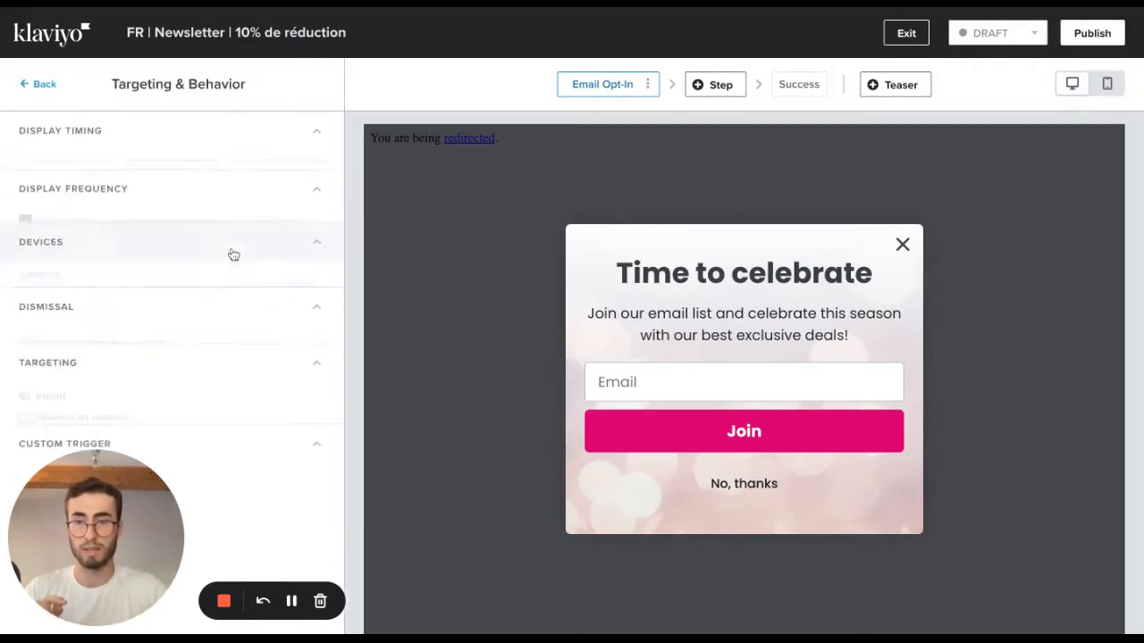
pyautogui.scroll(-3, 224, 255)
pyautogui.scroll(1, 191, 219)
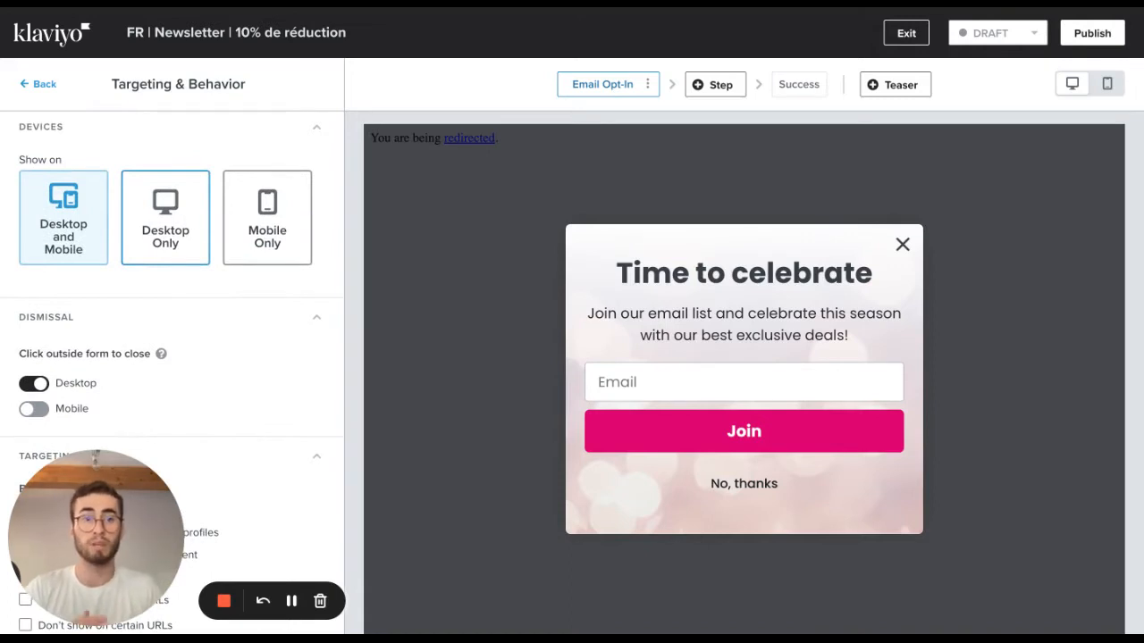
pyautogui.click(170, 226)
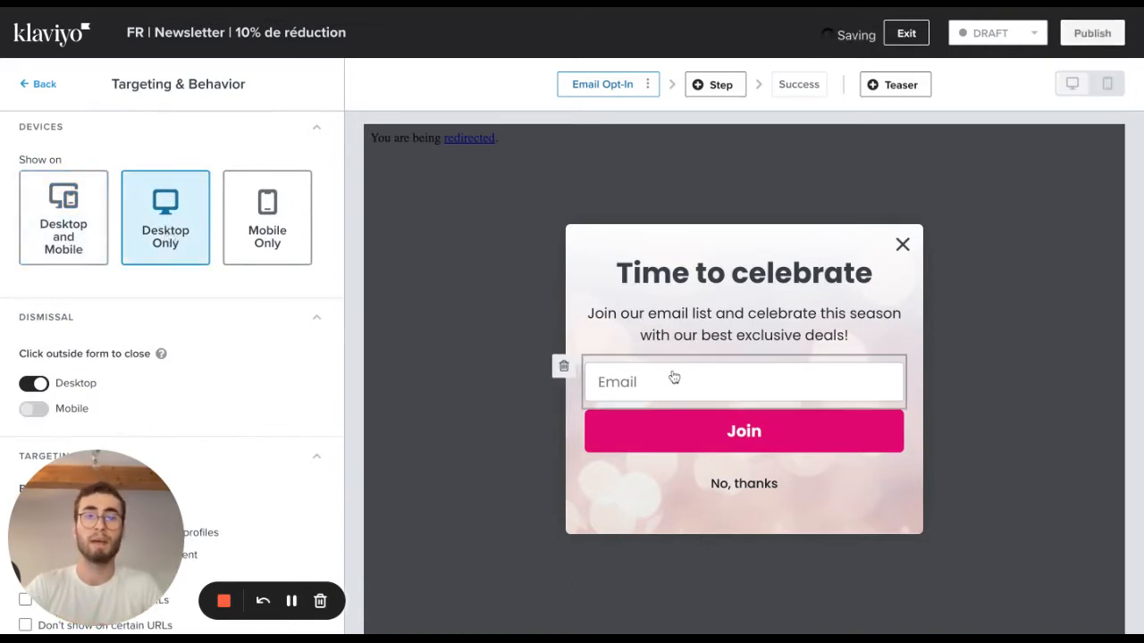
pyautogui.click(286, 221)
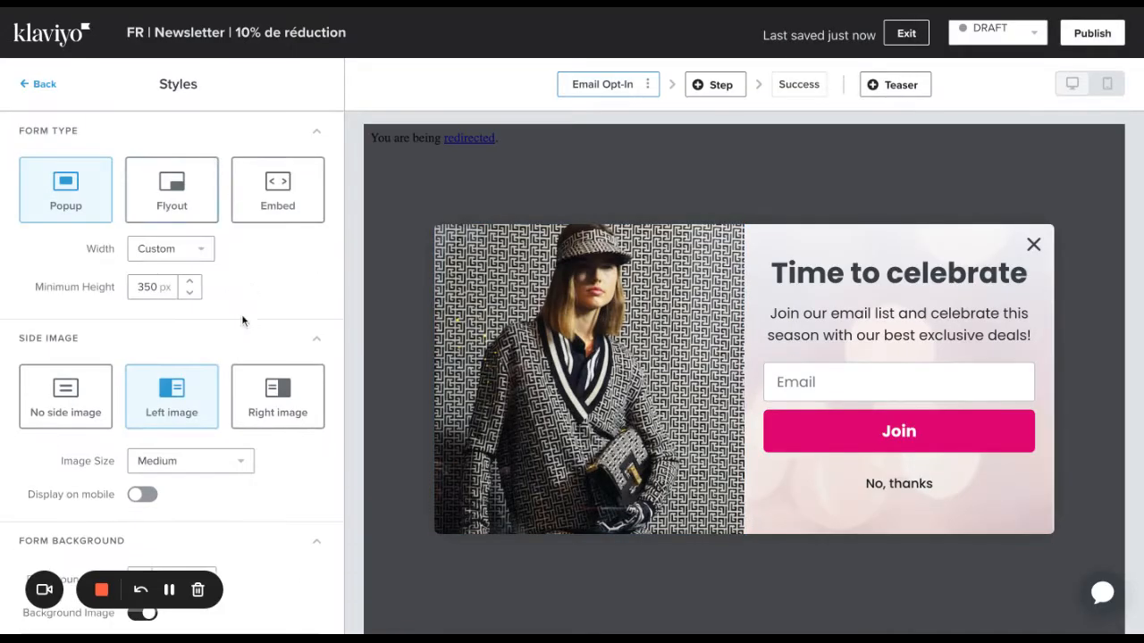
# Set the popup's minimum height to 378 px and its width to Large.
pyautogui.scroll(-2, 242, 319)
pyautogui.click(190, 214)
pyautogui.click(189, 215)
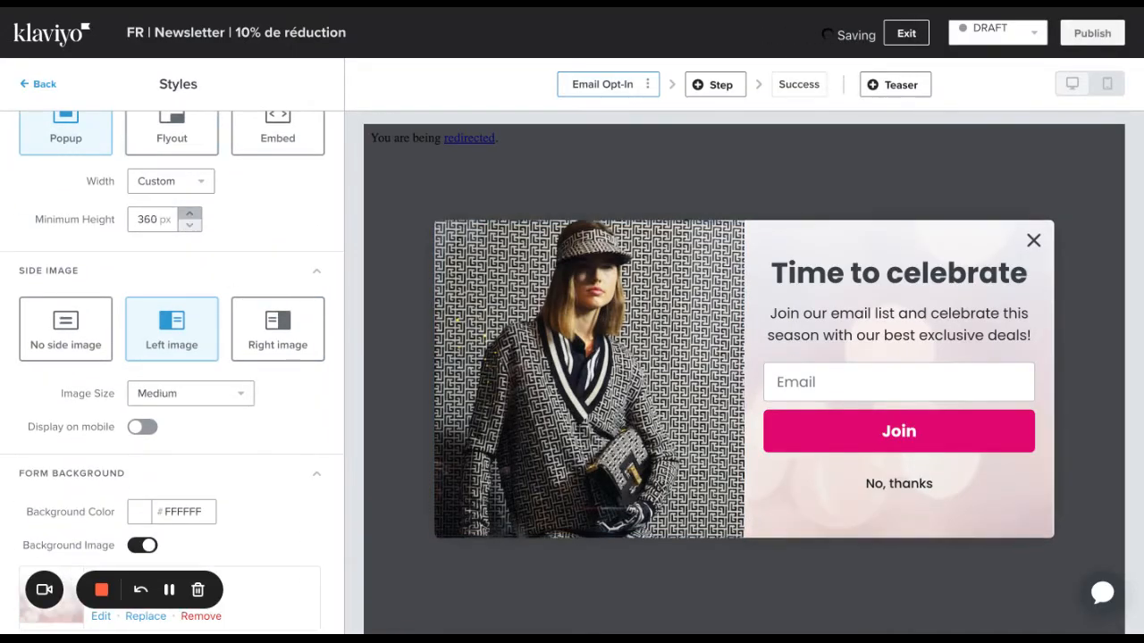
pyautogui.click(189, 215)
pyautogui.click(190, 215)
pyautogui.click(190, 183)
pyautogui.click(179, 268)
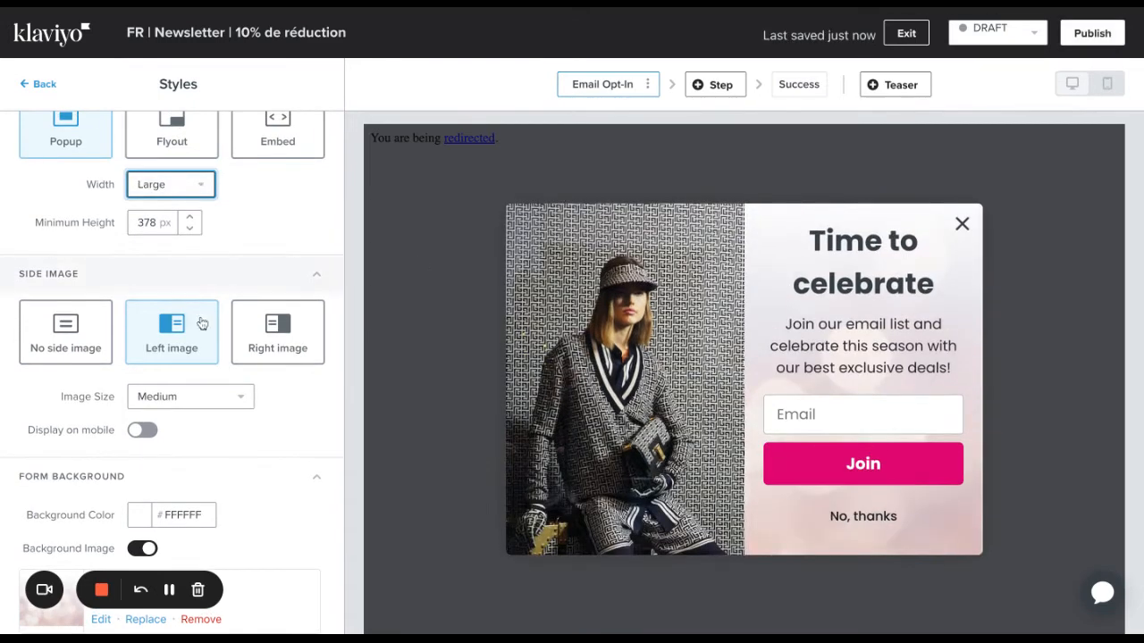
# Remove the form's background image and set the form's corner radius to 0 px.
pyautogui.scroll(-3, 202, 324)
pyautogui.click(221, 360)
pyautogui.scroll(-3, 223, 363)
pyautogui.doubleClick(148, 238)
pyautogui.write('00')
pyautogui.click(276, 306)
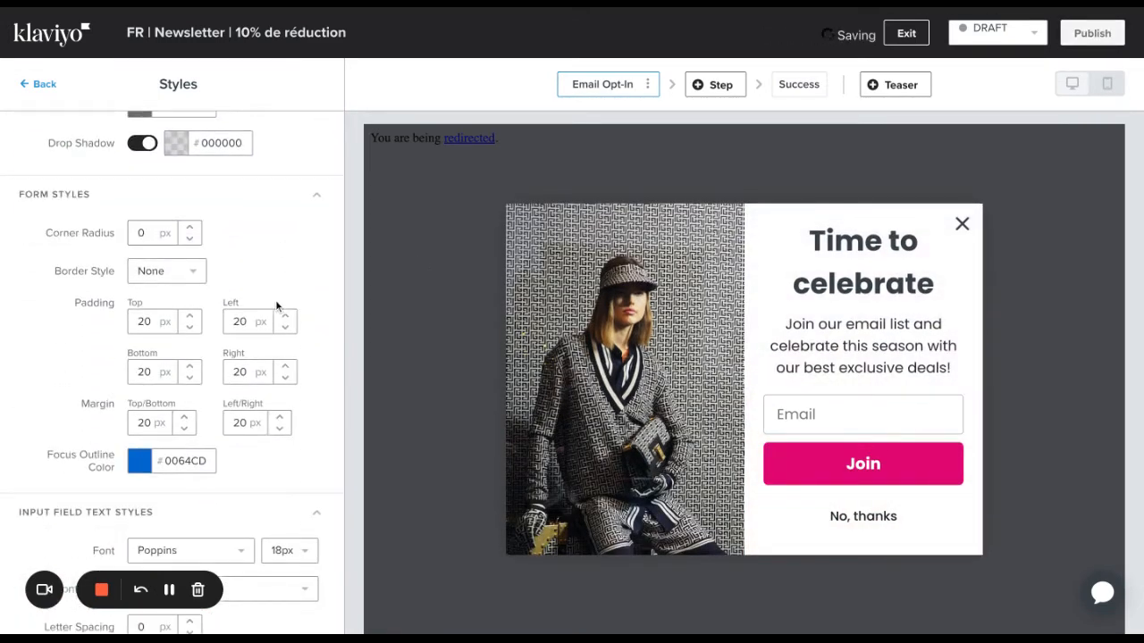
# Set the form's top and bottom padding to 0 px and raise its top/bottom margin.
pyautogui.doubleClick(146, 324)
pyautogui.write('0')
pyautogui.doubleClick(145, 372)
pyautogui.write('0')
pyautogui.click(184, 417)
pyautogui.click(184, 418)
# Give the Join button a black #050505 background and a corner radius of 0 px.
pyautogui.click(862, 463)
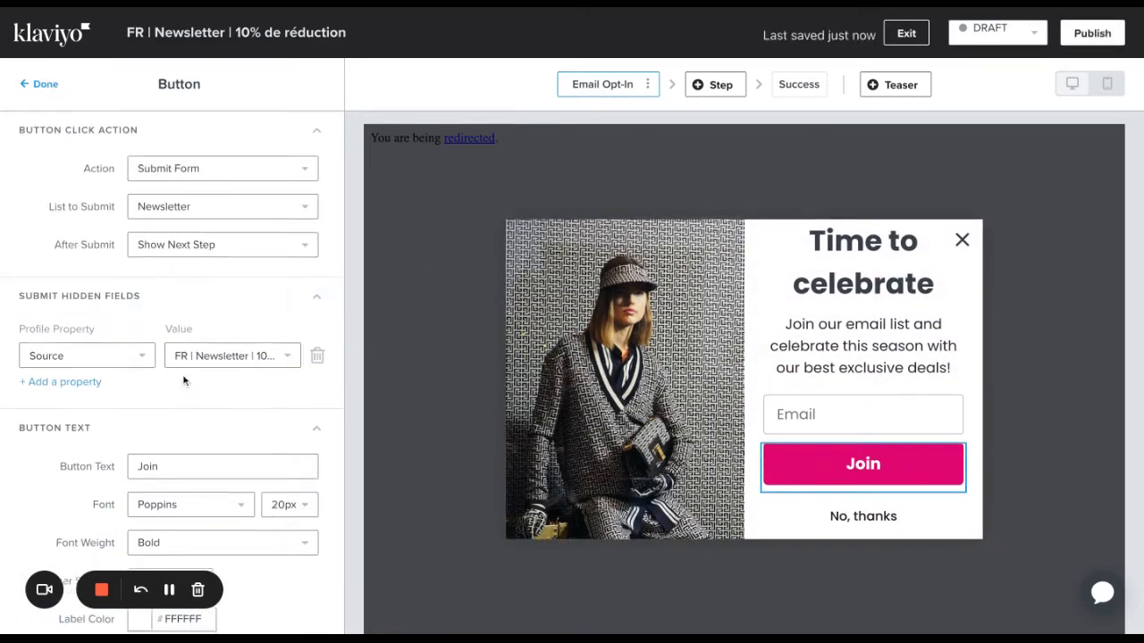
pyautogui.scroll(-4, 185, 381)
pyautogui.click(140, 399)
pyautogui.click(142, 533)
# Change the button text to "S'ABONNER" and format it in Helvetica at 18px.
pyautogui.scroll(5, 179, 358)
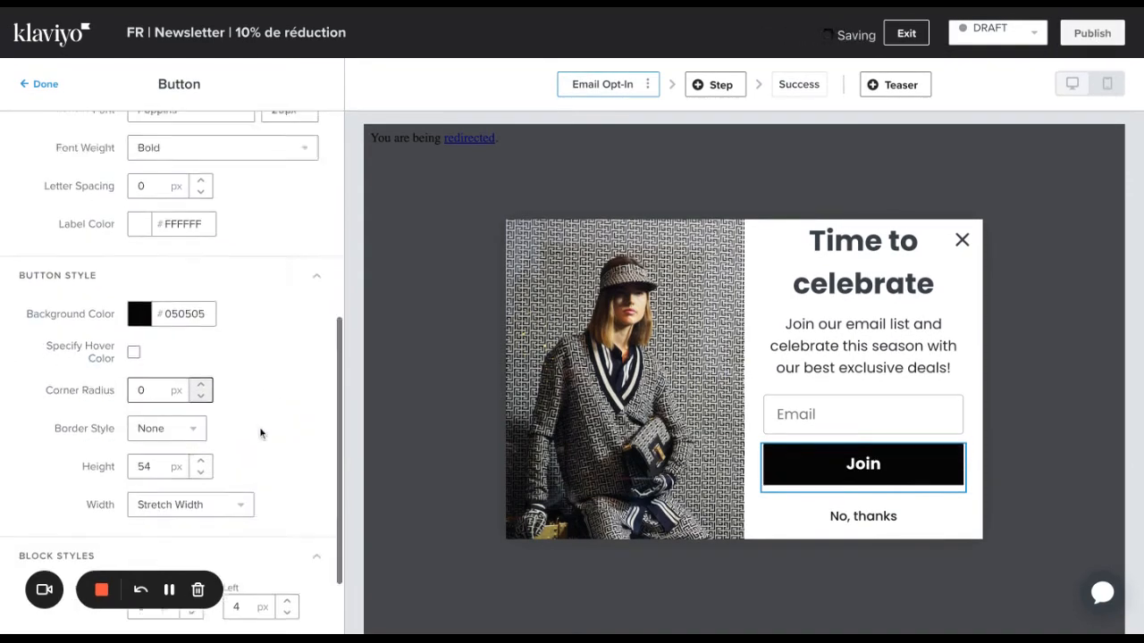
pyautogui.doubleClick(208, 305)
pyautogui.write("S'ABONNER")
pyautogui.click(190, 339)
pyautogui.write('hel')
pyautogui.click(170, 437)
pyautogui.click(288, 340)
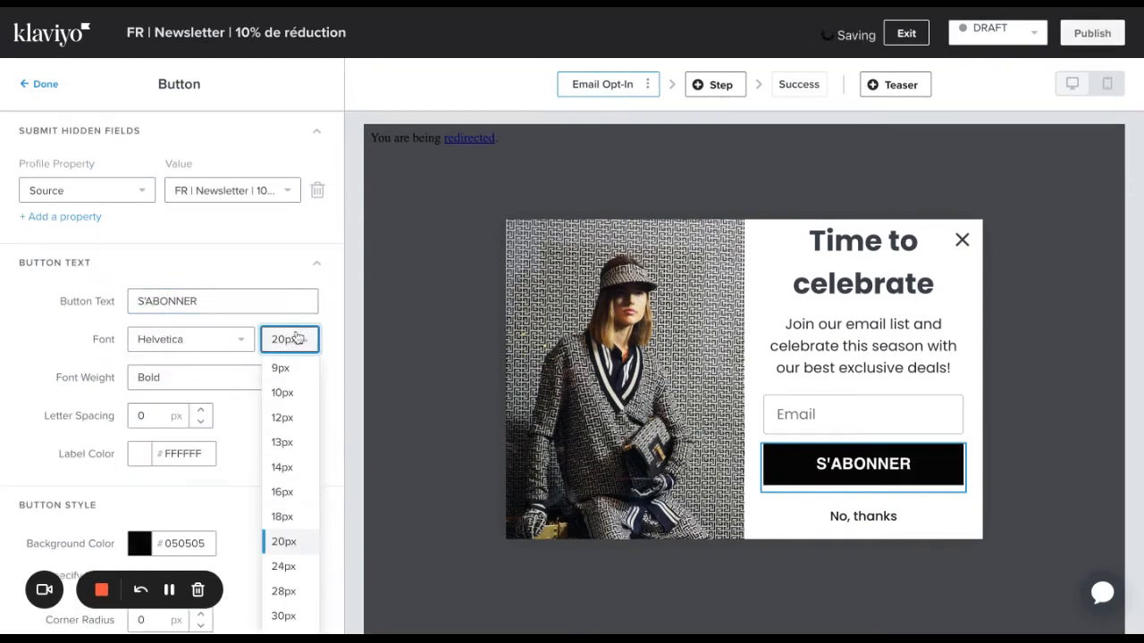
pyautogui.click(288, 521)
# Set the S'ABONNER button's left and right padding to 11 px each.
pyautogui.scroll(-2, 281, 459)
pyautogui.scroll(-2, 281, 459)
pyautogui.click(288, 507)
pyautogui.tripleClick(287, 508)
pyautogui.tripleClick(288, 507)
pyautogui.tripleClick(287, 558)
pyautogui.tripleClick(287, 558)
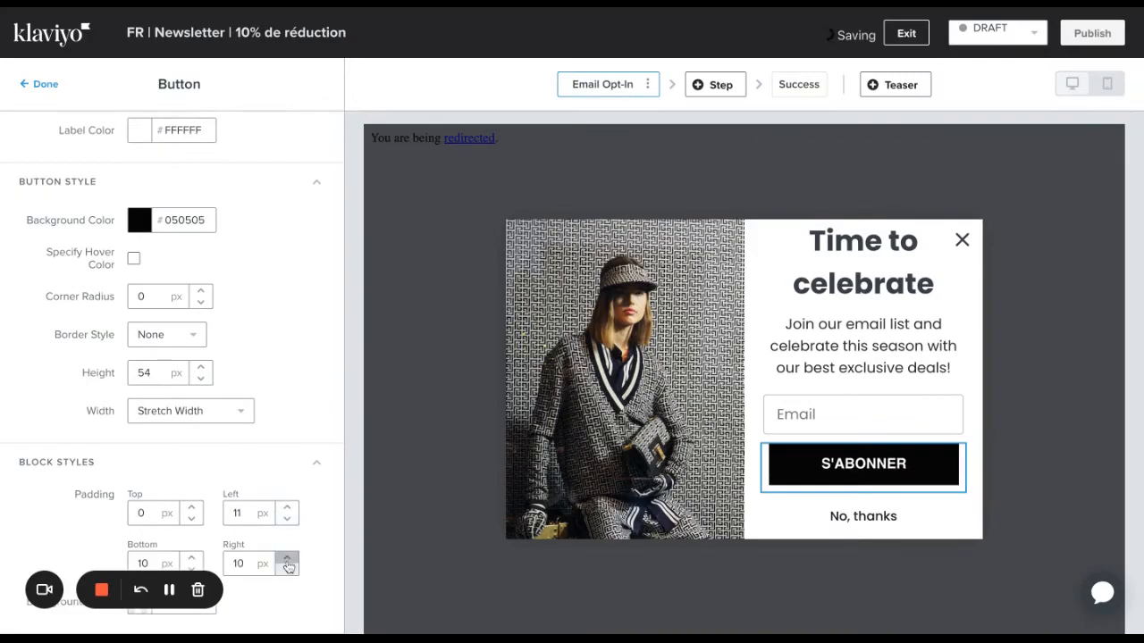
pyautogui.click(286, 559)
# Set the S'ABONNER button's height to 46 px, its top padding to 1 px and its bottom padding to 41 px.
pyautogui.doubleClick(191, 568)
pyautogui.tripleClick(191, 558)
pyautogui.click(192, 559)
pyautogui.click(743, 506)
pyautogui.click(765, 214)
pyautogui.click(863, 485)
pyautogui.scroll(-5, 335, 349)
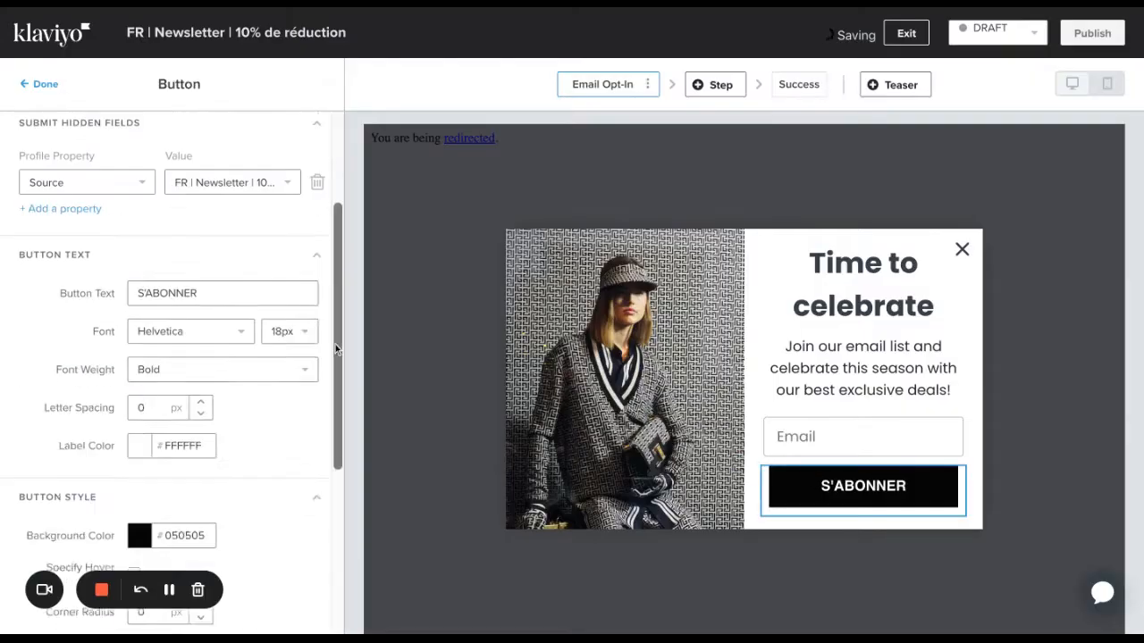
pyautogui.click(191, 508)
pyautogui.click(201, 378)
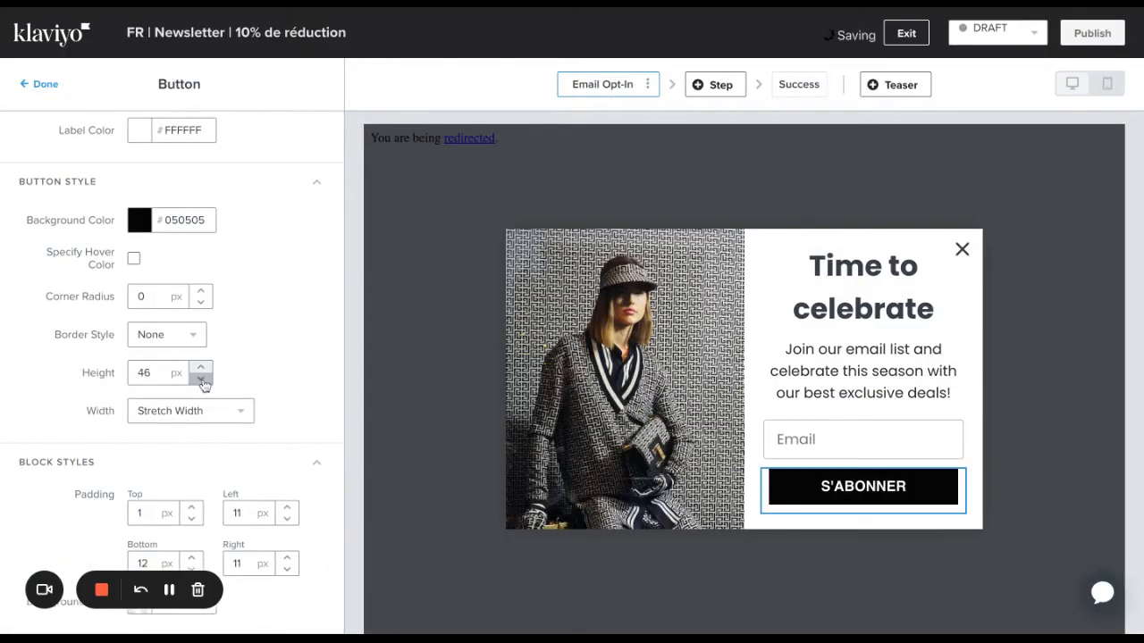
pyautogui.click(191, 559)
pyautogui.click(191, 558)
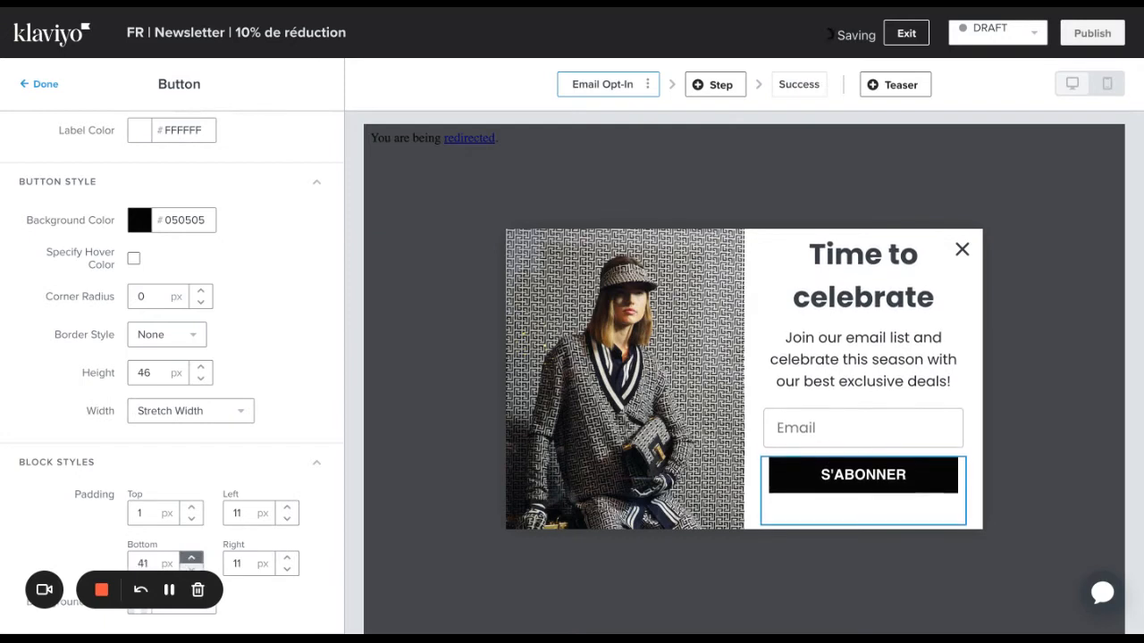
# Replace the popup's heading text with "Restons en contact".
pyautogui.click(798, 316)
pyautogui.hotkey('ctrl', 'a')
pyautogui.write('Restons en contact')
# Format the popup heading in Helvetica at 28px.
pyautogui.click(43, 157)
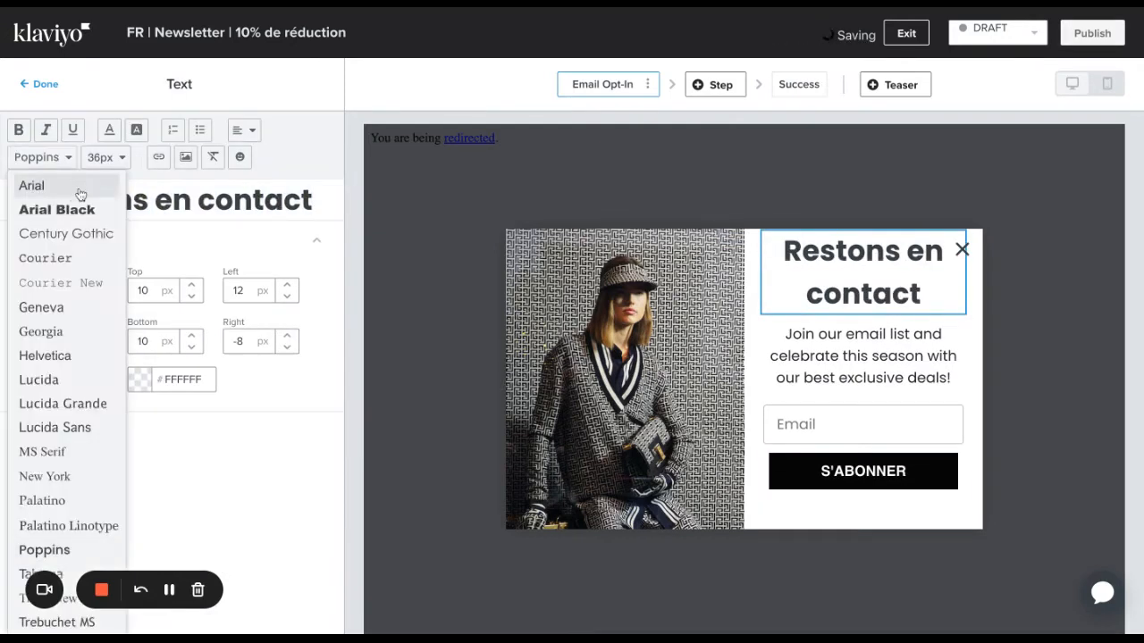
pyautogui.click(43, 355)
pyautogui.click(107, 158)
pyautogui.click(105, 382)
pyautogui.click(106, 158)
pyautogui.click(105, 407)
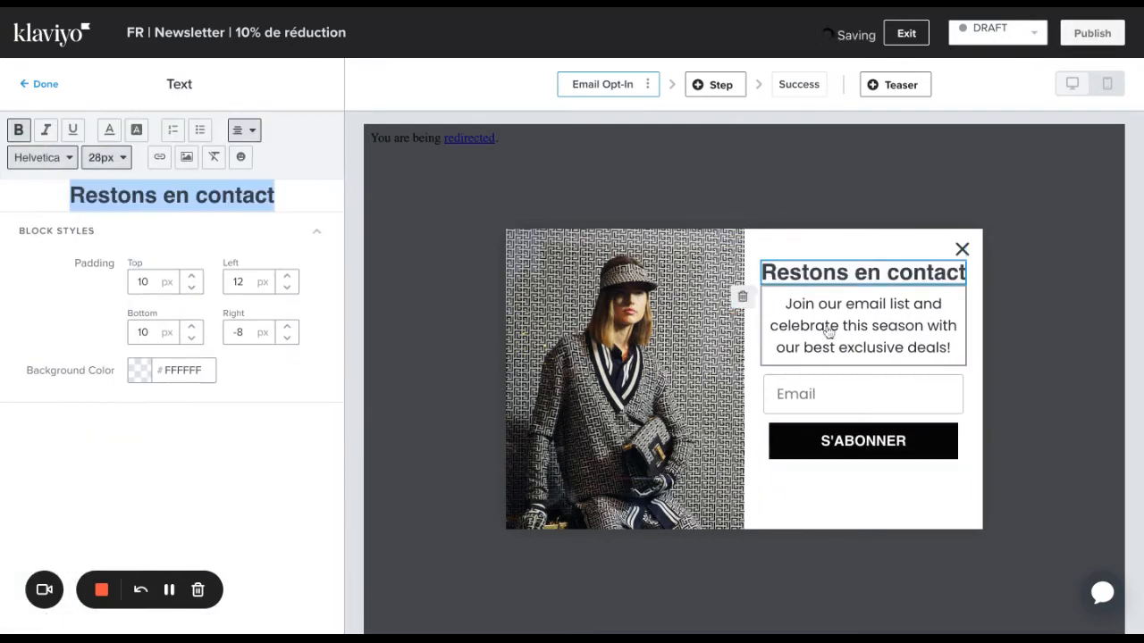
# Replace the popup's description text with "Inscrivez-vous à notre newsletter et recevez -10% sur votre première commande.".
pyautogui.click(824, 327)
pyautogui.tripleClick(183, 210)
pyautogui.write('Inscrivez-vous à notre ne')
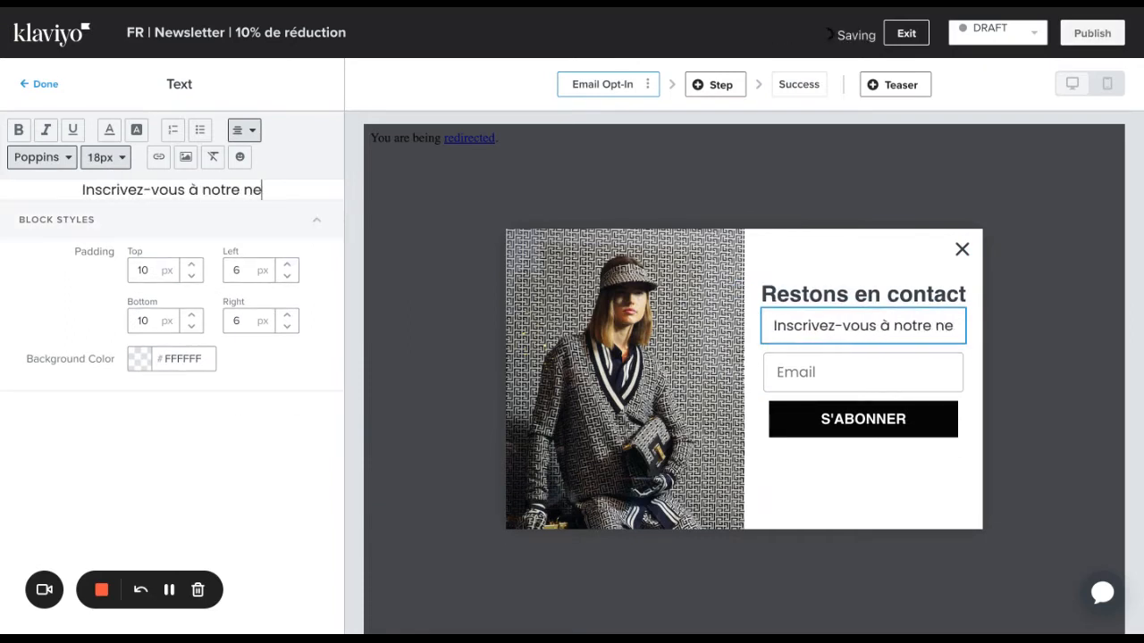
pyautogui.write('wsletter et recevez -10% sur votre première commande.')
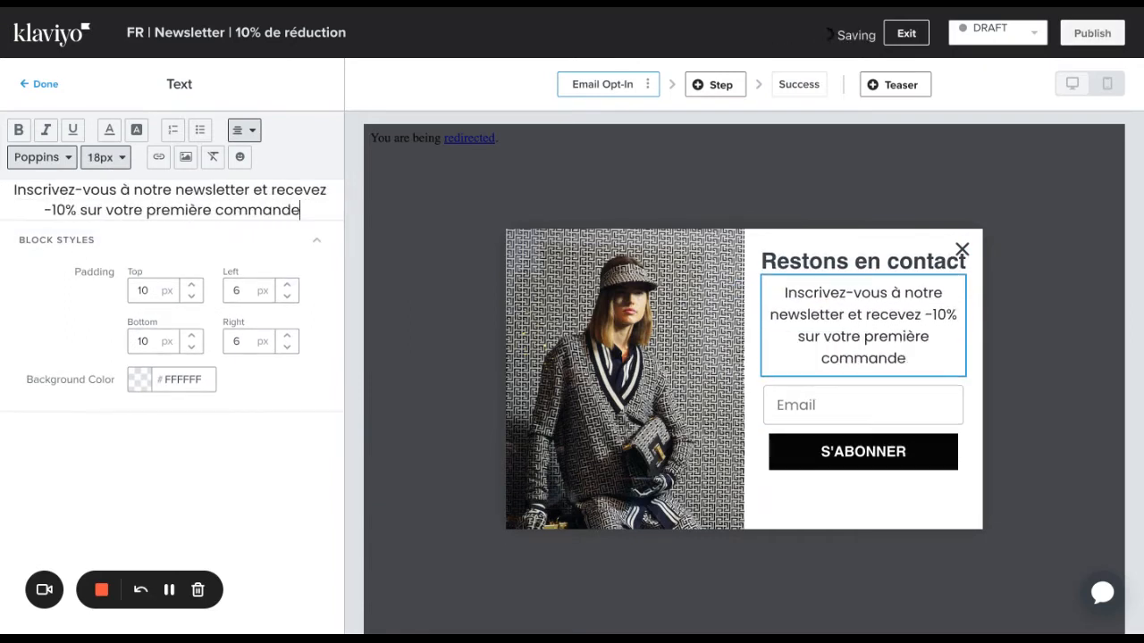
# Format the popup's description in Helvetica at 16px and increase its top and bottom padding.
pyautogui.click(43, 157)
pyautogui.click(44, 356)
pyautogui.click(106, 157)
pyautogui.click(105, 282)
pyautogui.click(192, 280)
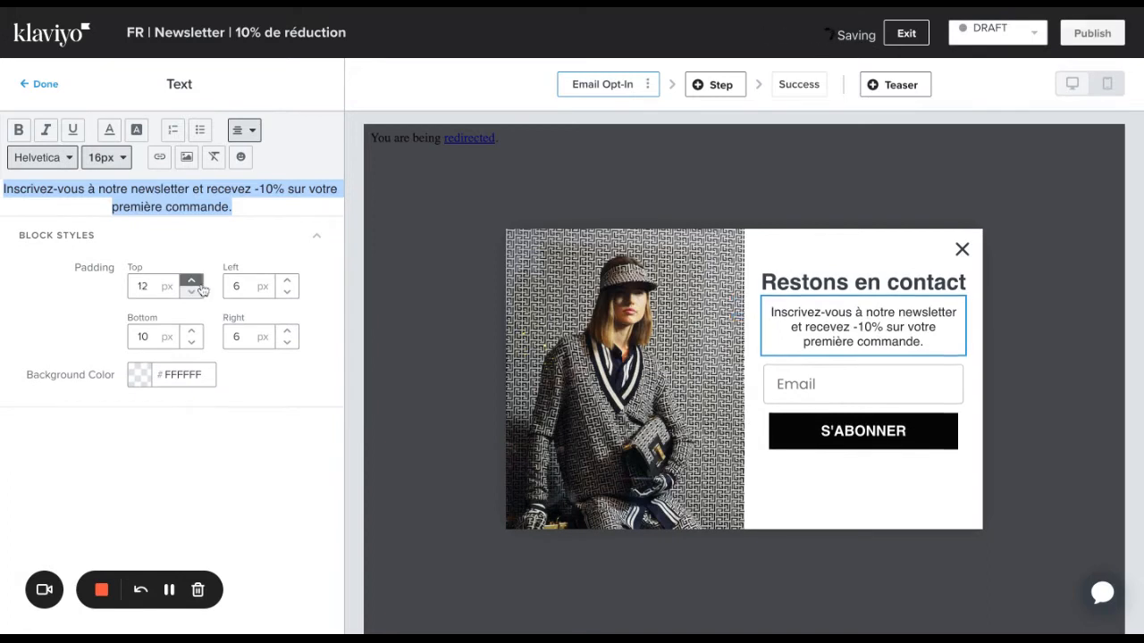
pyautogui.click(193, 281)
pyautogui.click(193, 282)
pyautogui.click(193, 281)
pyautogui.click(193, 282)
pyautogui.click(191, 332)
pyautogui.doubleClick(191, 331)
# Set the Email field's bottom padding to 13 px, its left and right padding to 1 px, and increase its top padding.
pyautogui.click(845, 370)
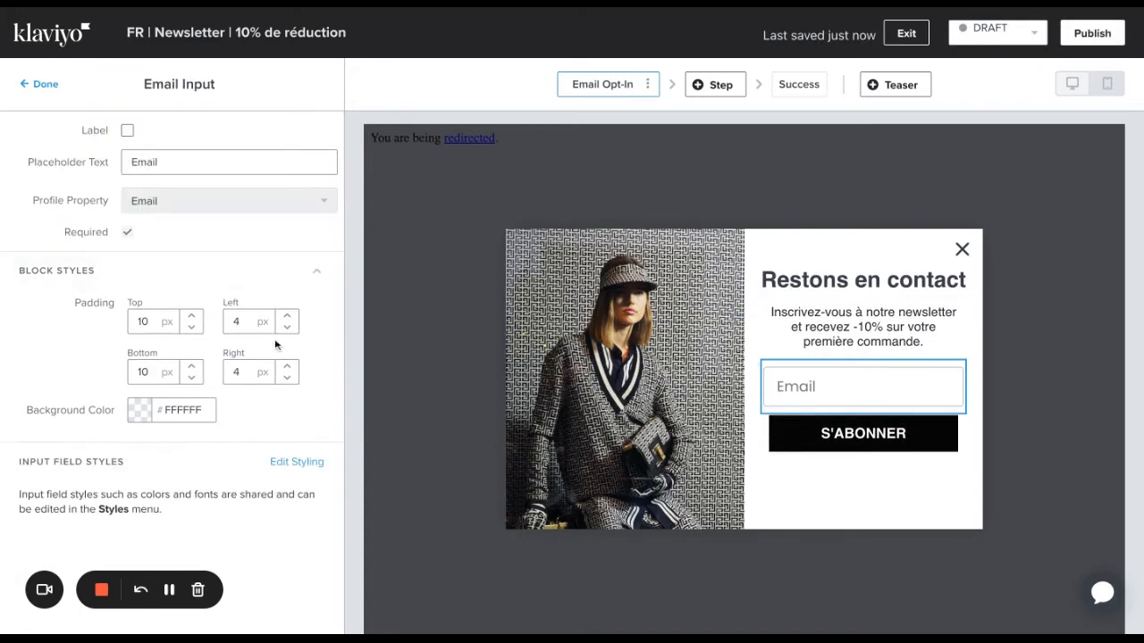
pyautogui.click(191, 369)
pyautogui.click(191, 369)
pyautogui.click(191, 368)
pyautogui.click(191, 368)
pyautogui.click(191, 379)
pyautogui.tripleClick(287, 379)
pyautogui.tripleClick(287, 328)
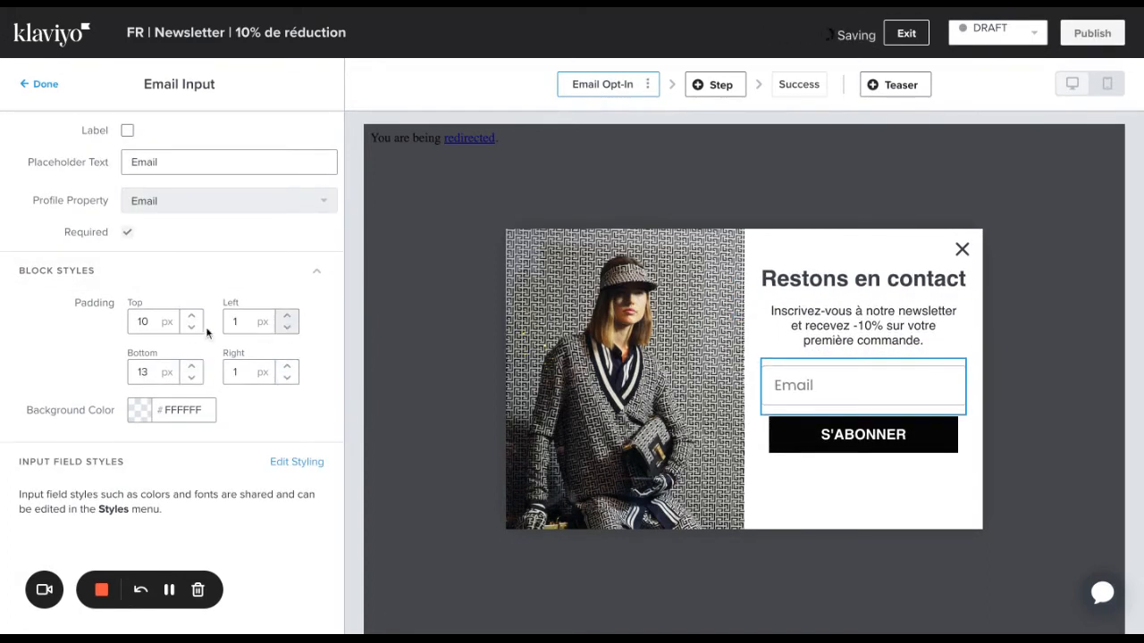
pyautogui.doubleClick(192, 317)
pyautogui.click(36, 84)
# Increase the top padding of the "Restons en contact" heading.
pyautogui.click(863, 278)
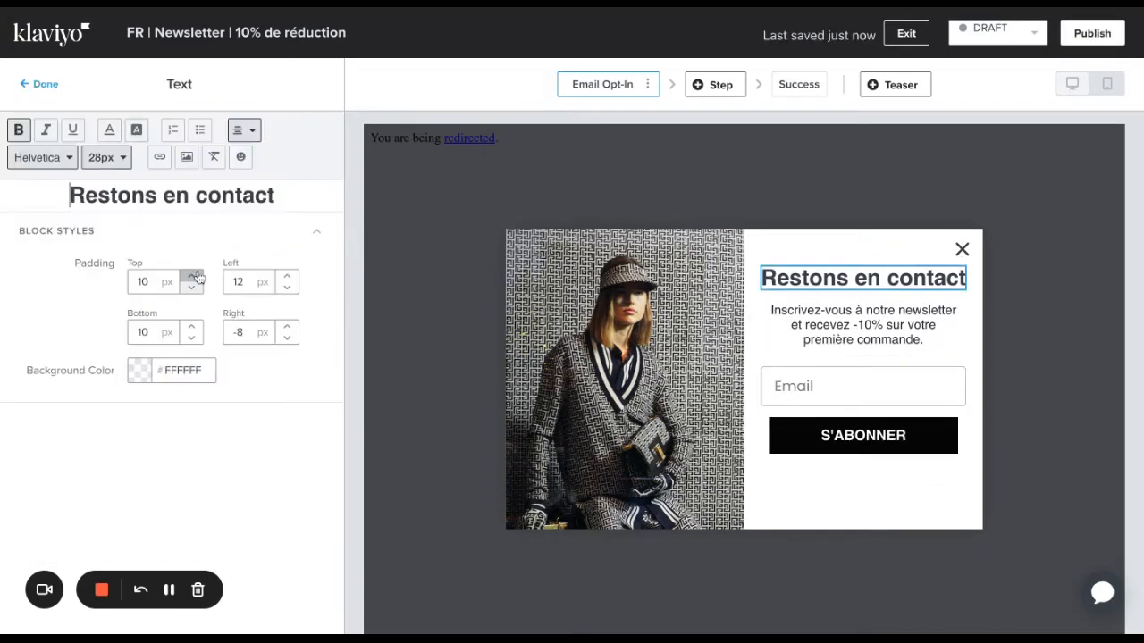
pyautogui.click(191, 277)
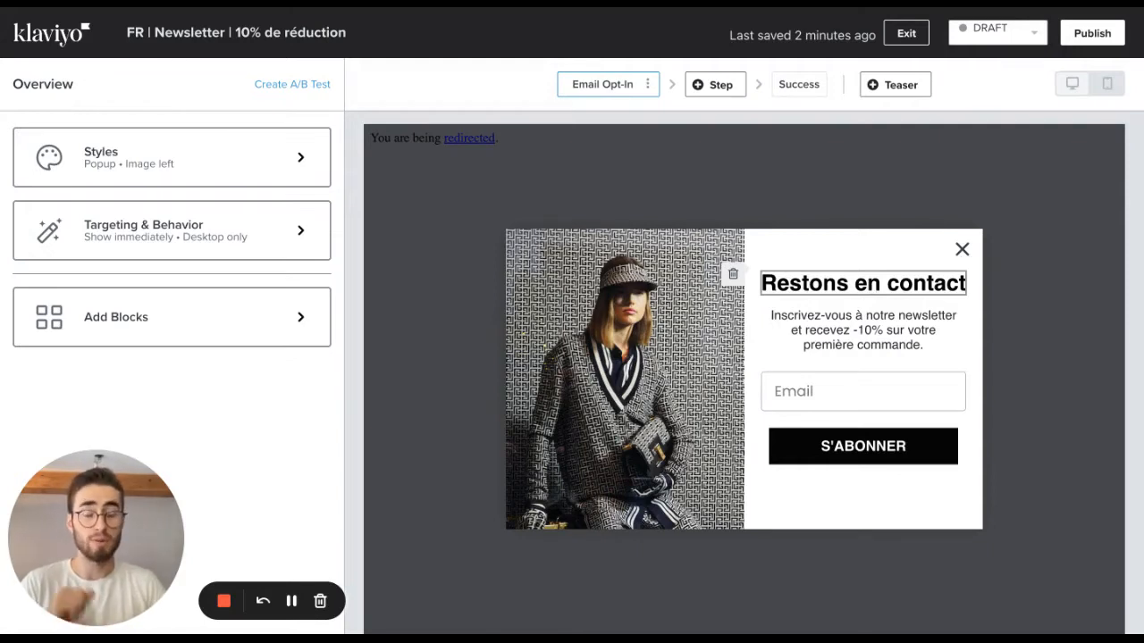
# Open the Success step and select its "Congrats!" heading to examine the default content.
pyautogui.click(805, 89)
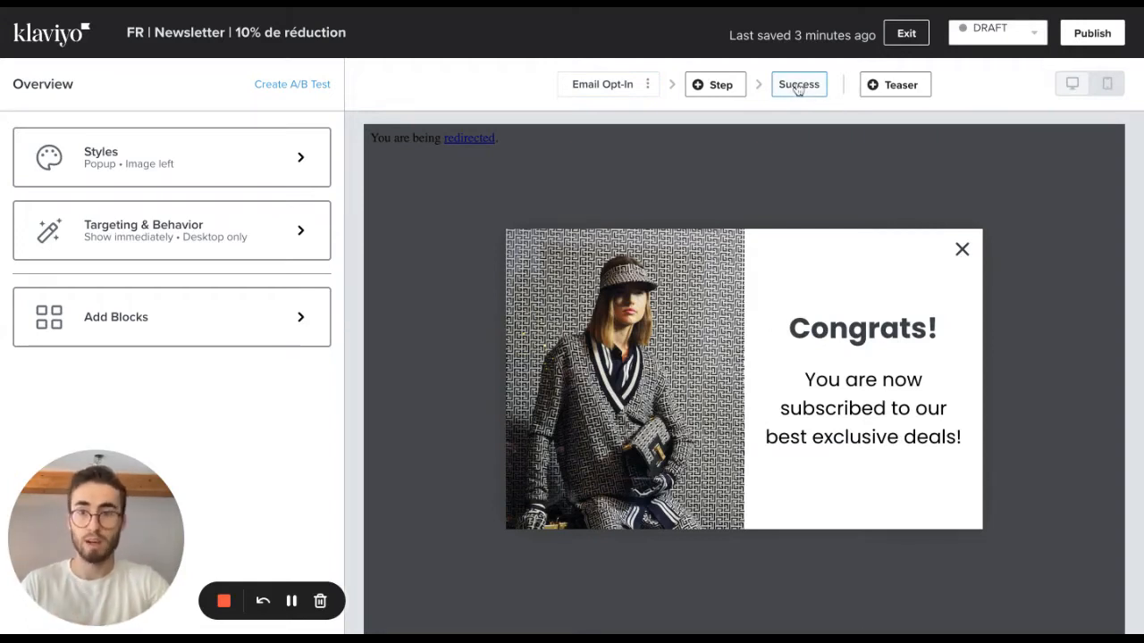
pyautogui.click(885, 323)
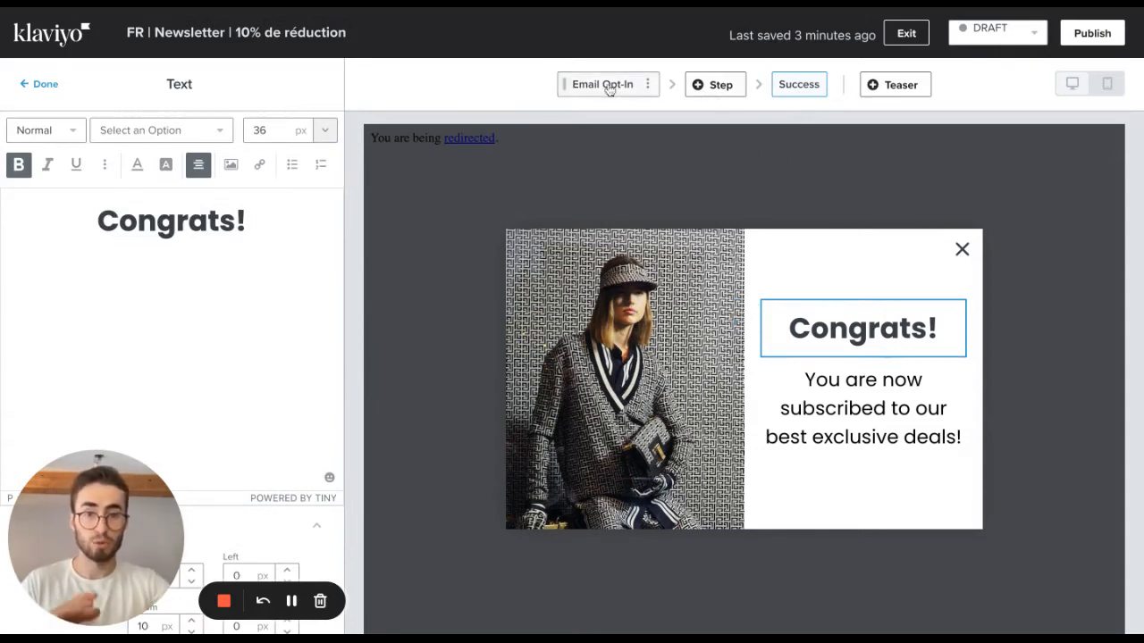
# Add a Profile Information step to the form after the Email Opt-In step.
pyautogui.click(719, 86)
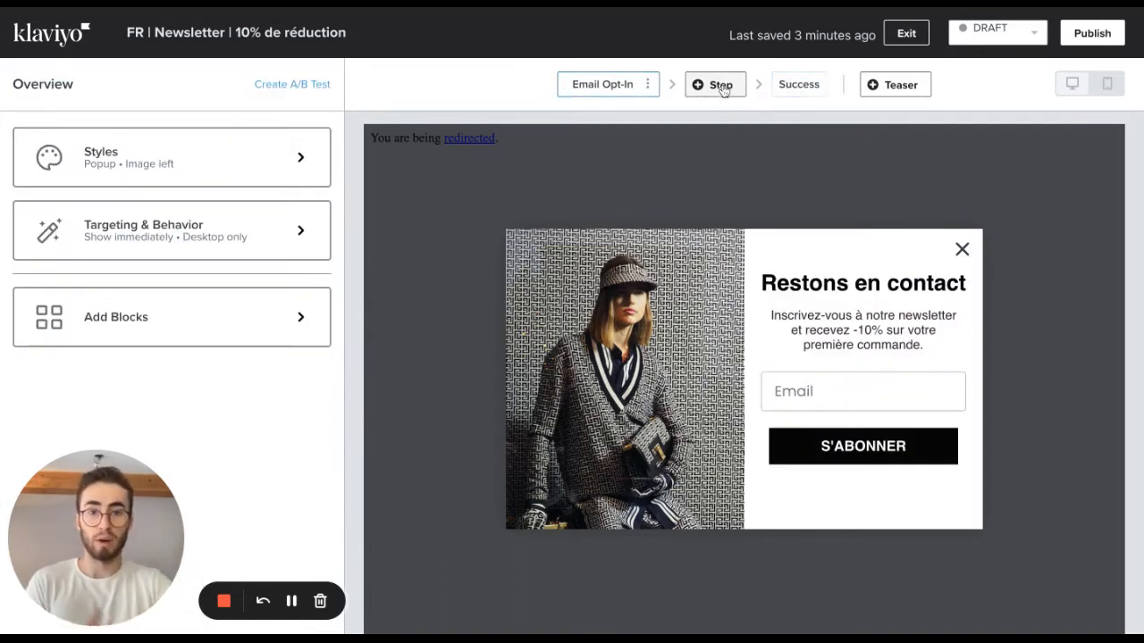
pyautogui.click(721, 85)
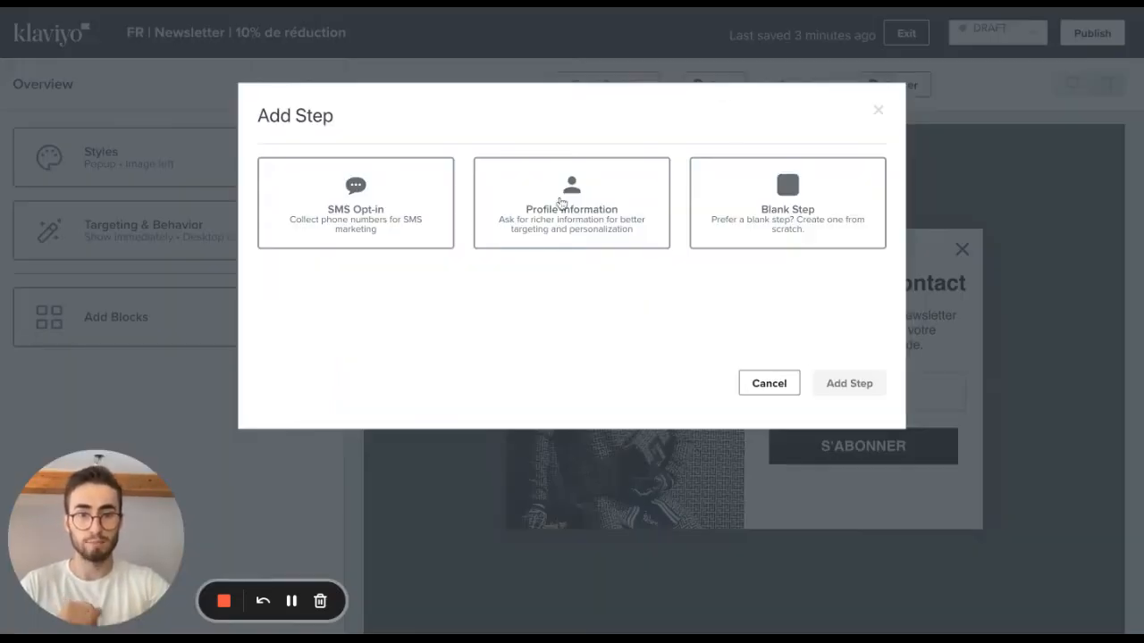
pyautogui.click(543, 200)
pyautogui.click(856, 384)
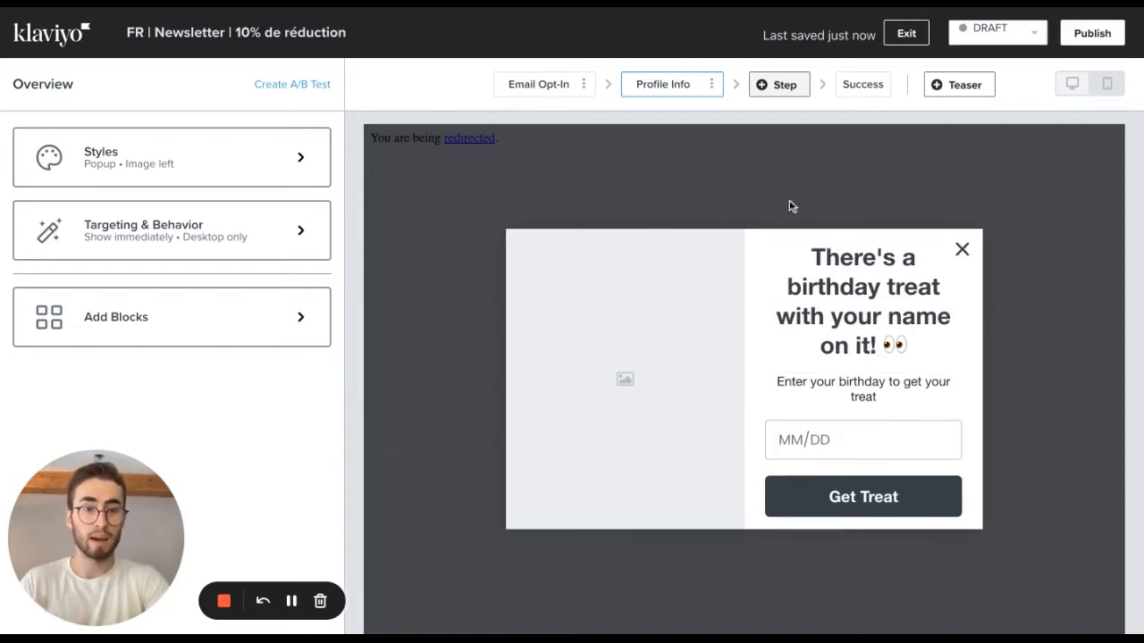
# Compare the layout of the Email Opt-In step with that of the Profile Info step.
pyautogui.click(554, 89)
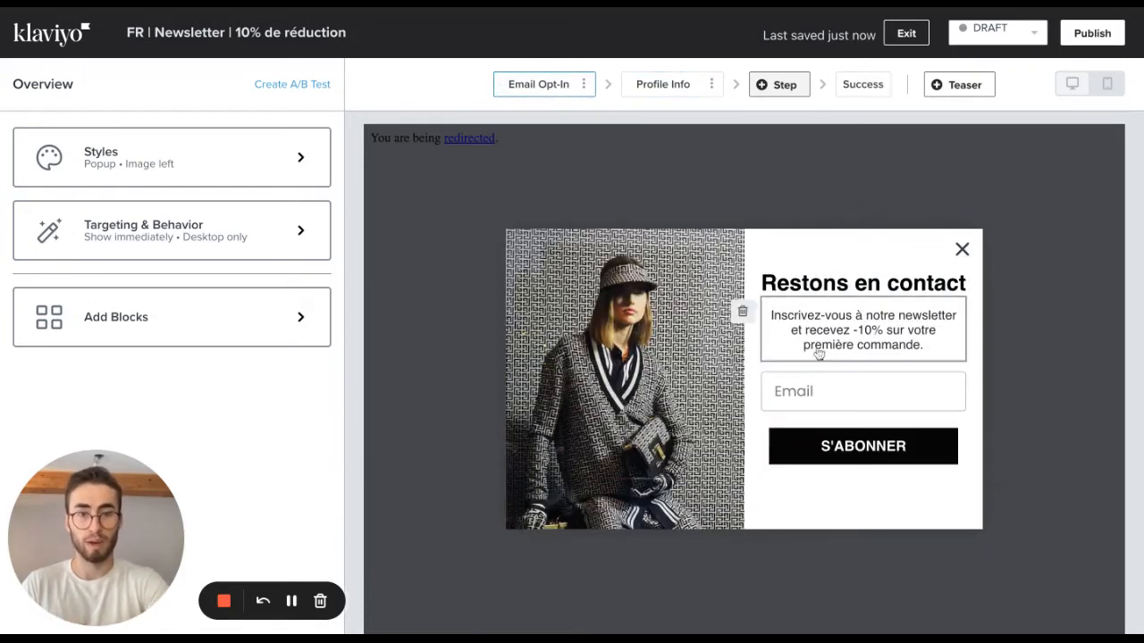
pyautogui.click(702, 89)
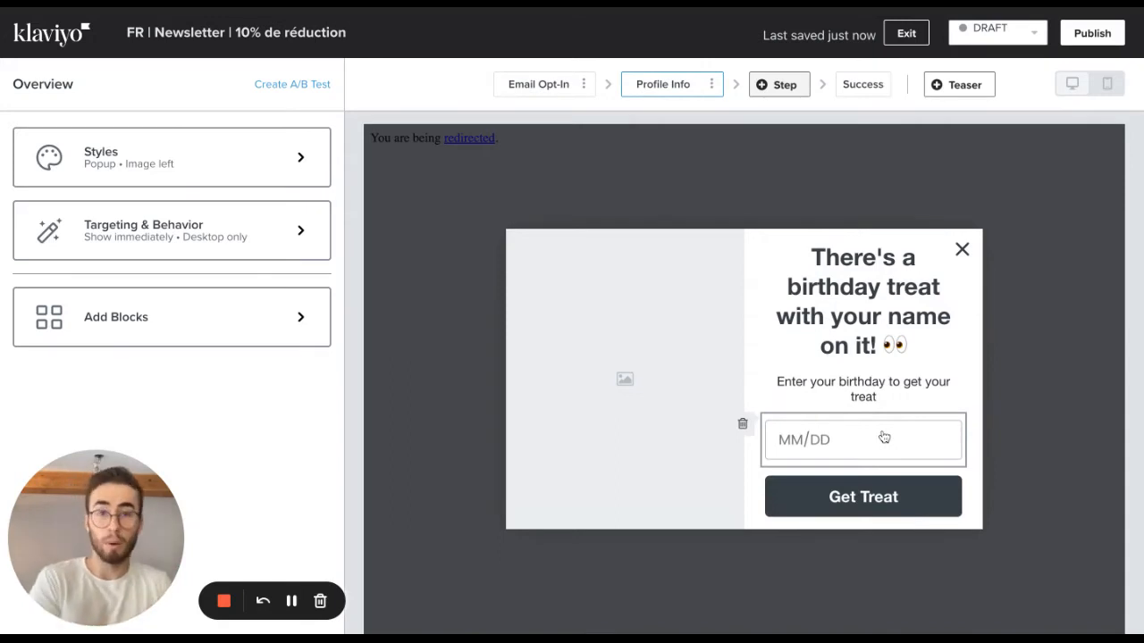
pyautogui.click(560, 89)
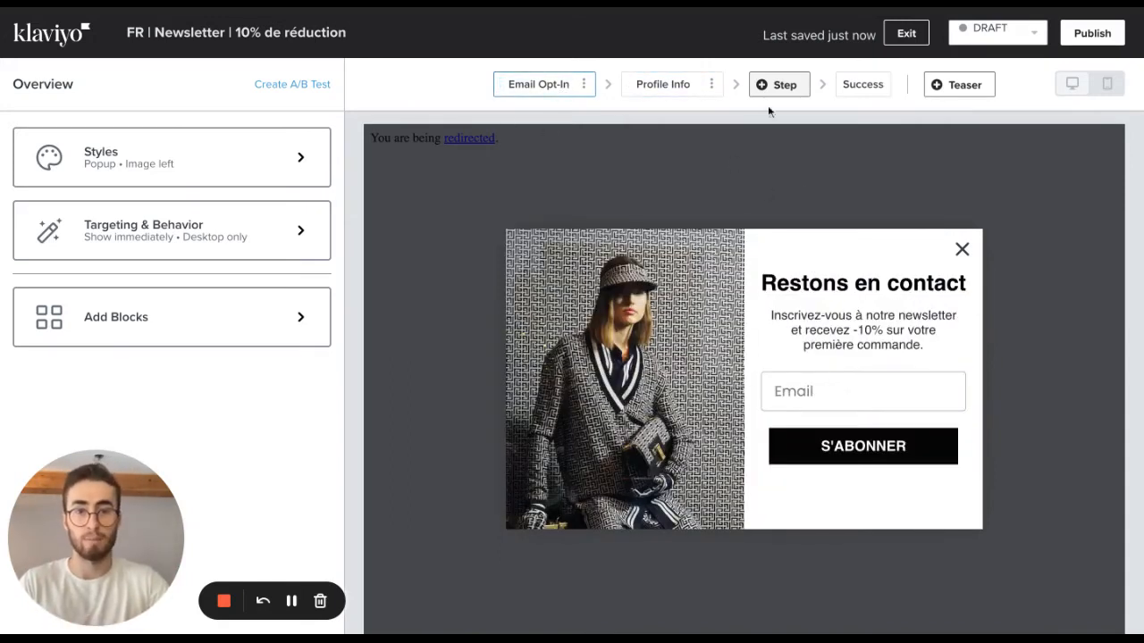
pyautogui.click(663, 84)
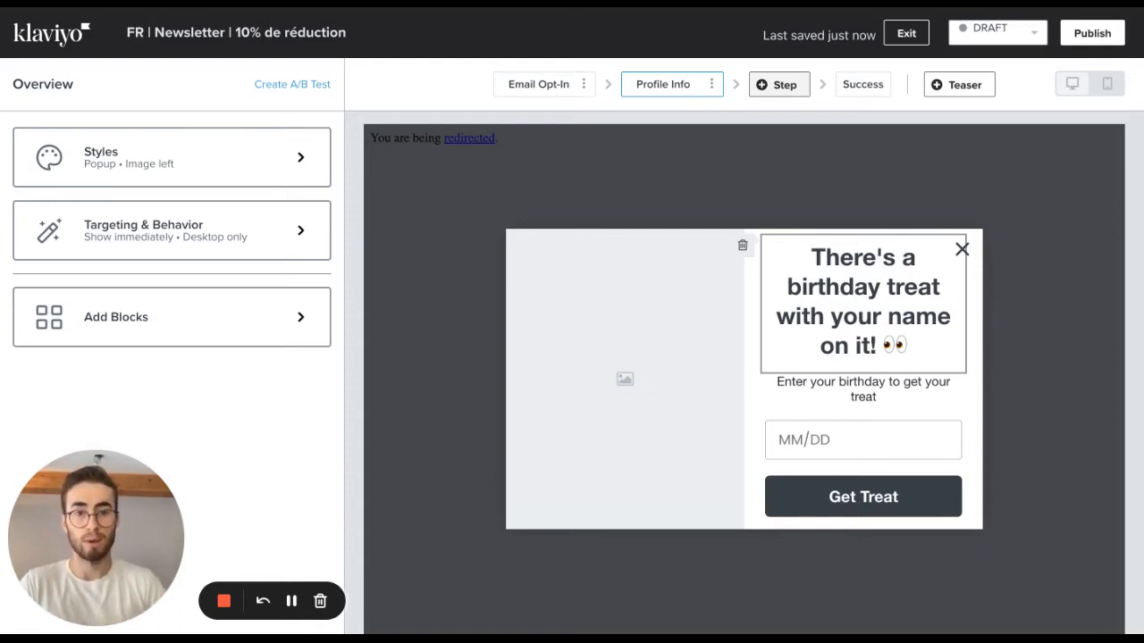
# Add a teaser to the form with the Rectangle style, positioned at the bottom right of the page.
pyautogui.click(952, 85)
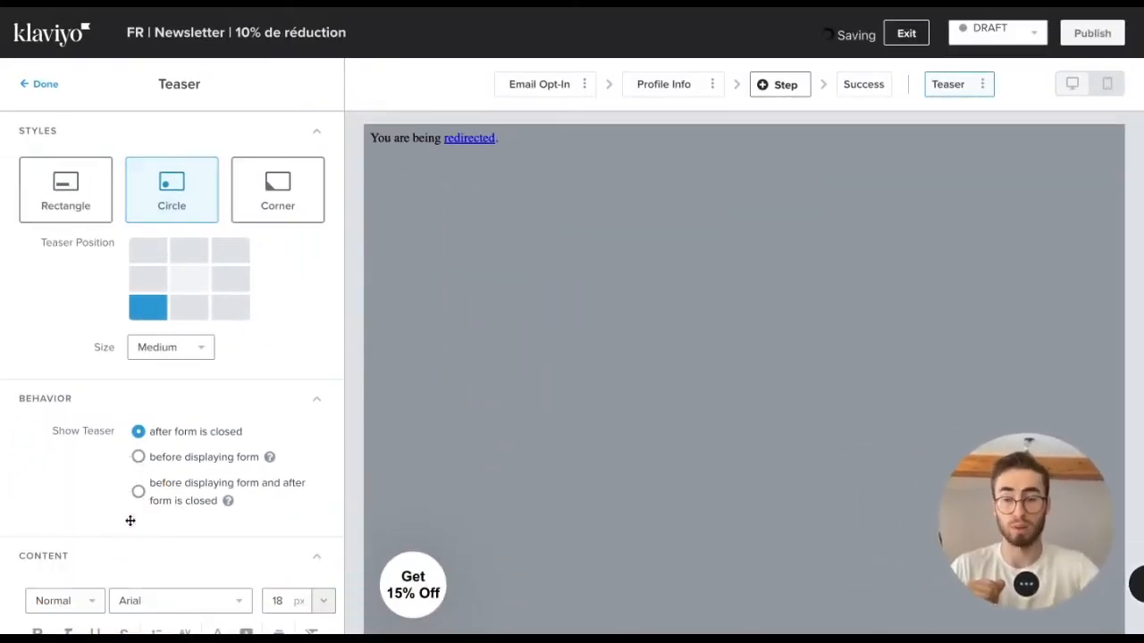
pyautogui.click(152, 282)
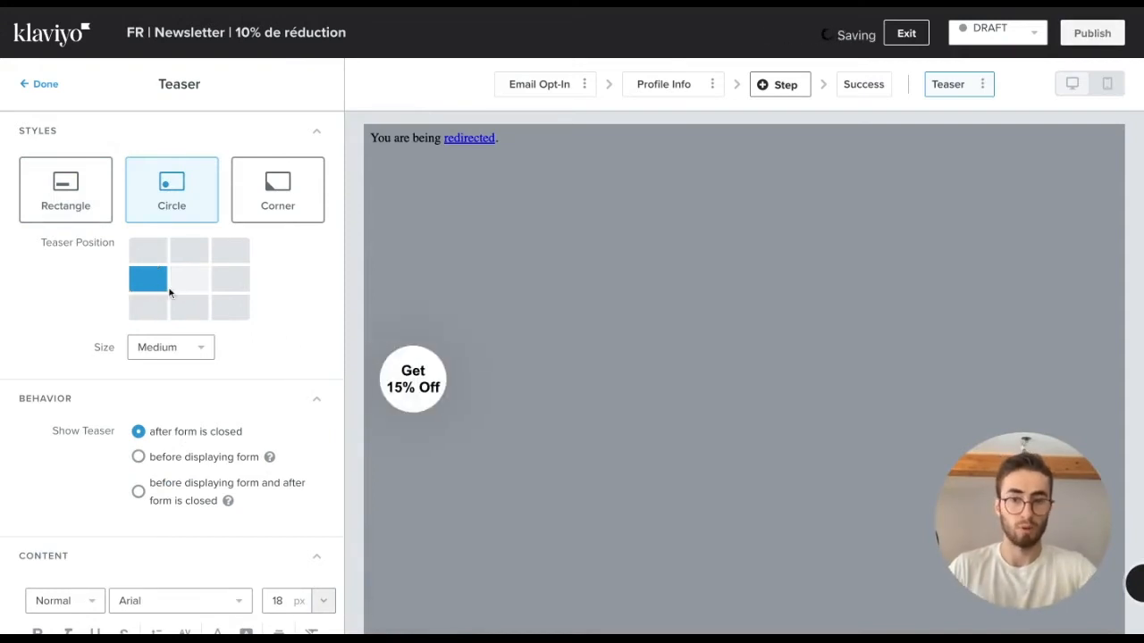
pyautogui.click(189, 250)
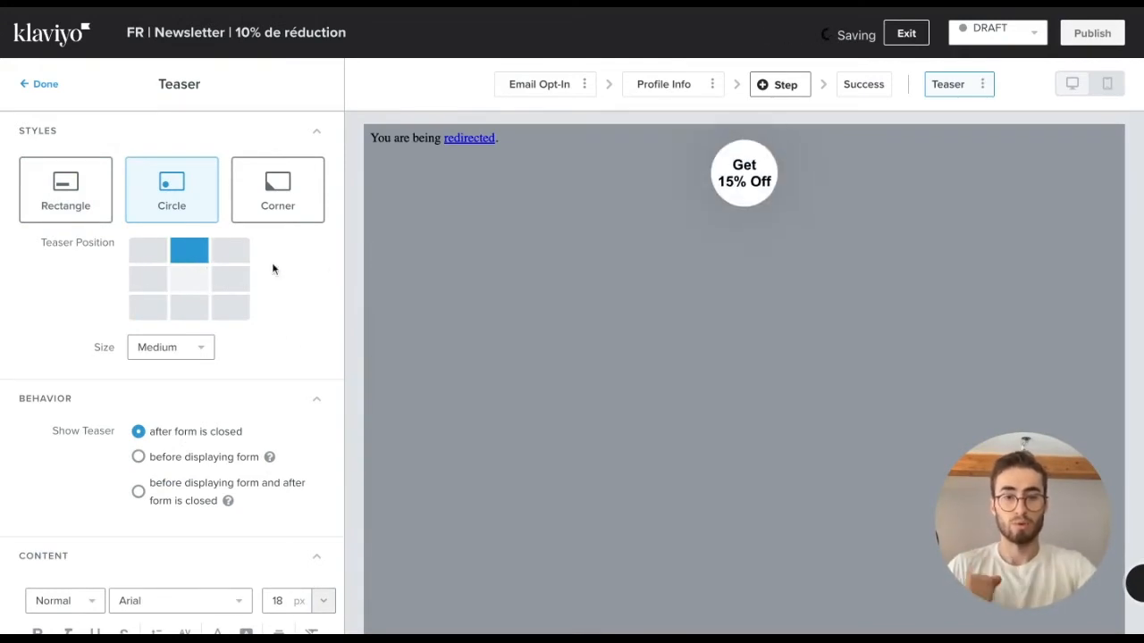
pyautogui.click(232, 307)
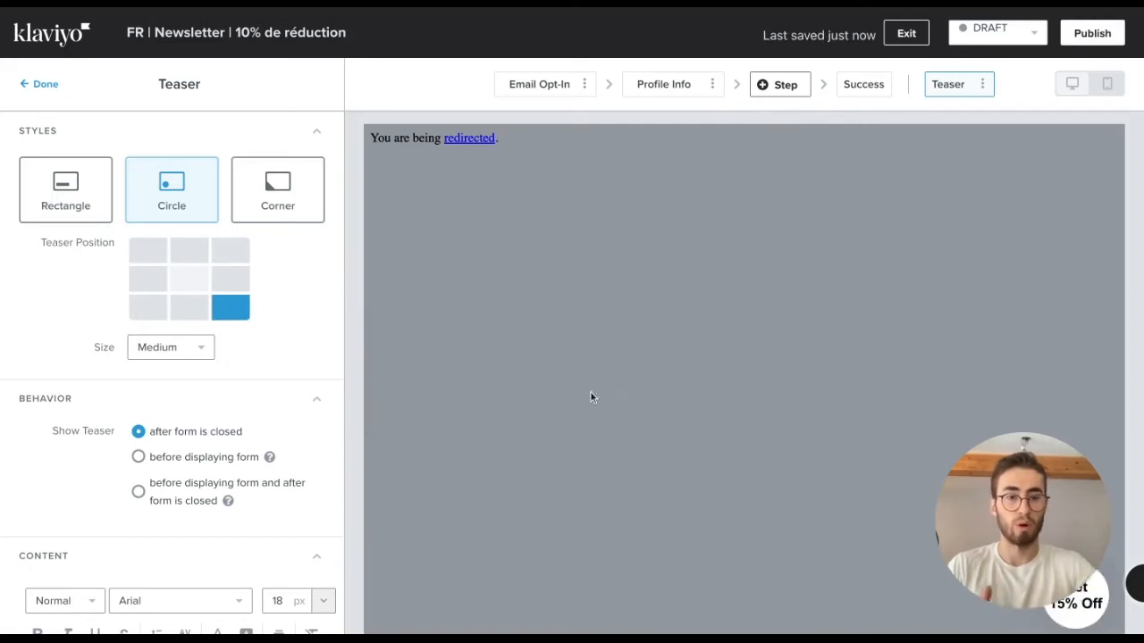
pyautogui.click(99, 208)
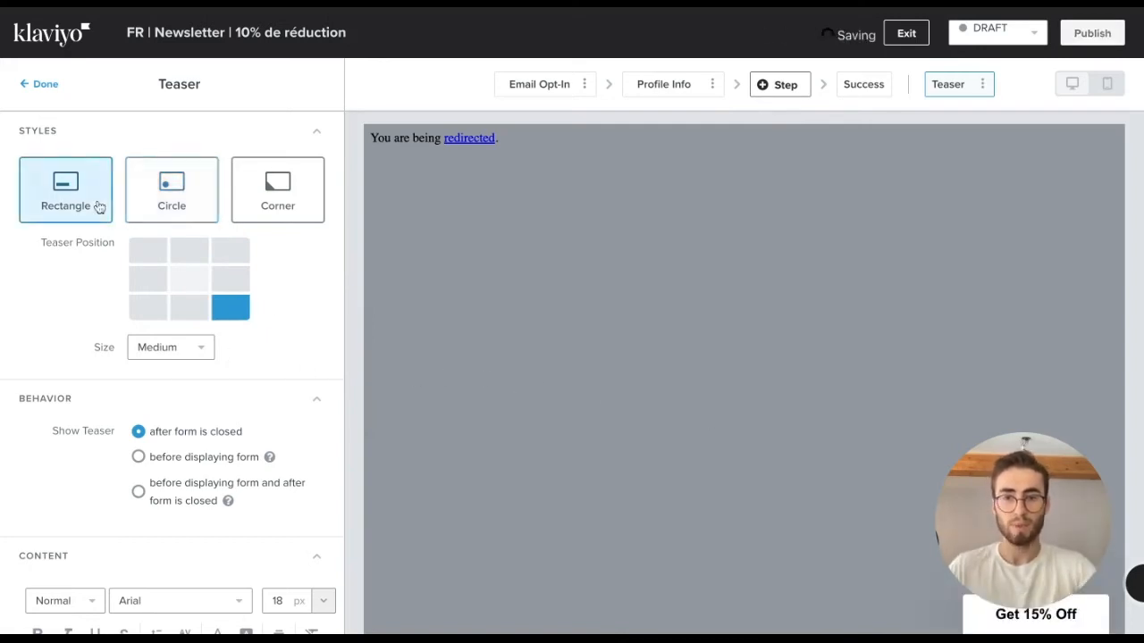
pyautogui.scroll(-5, 188, 325)
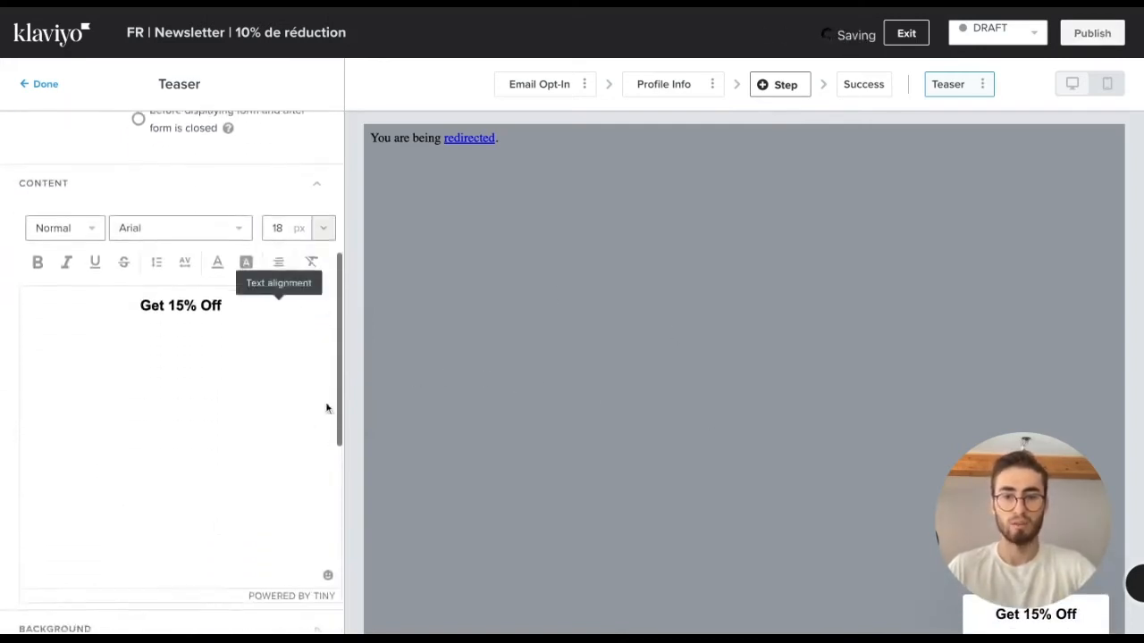
pyautogui.scroll(-1, 326, 408)
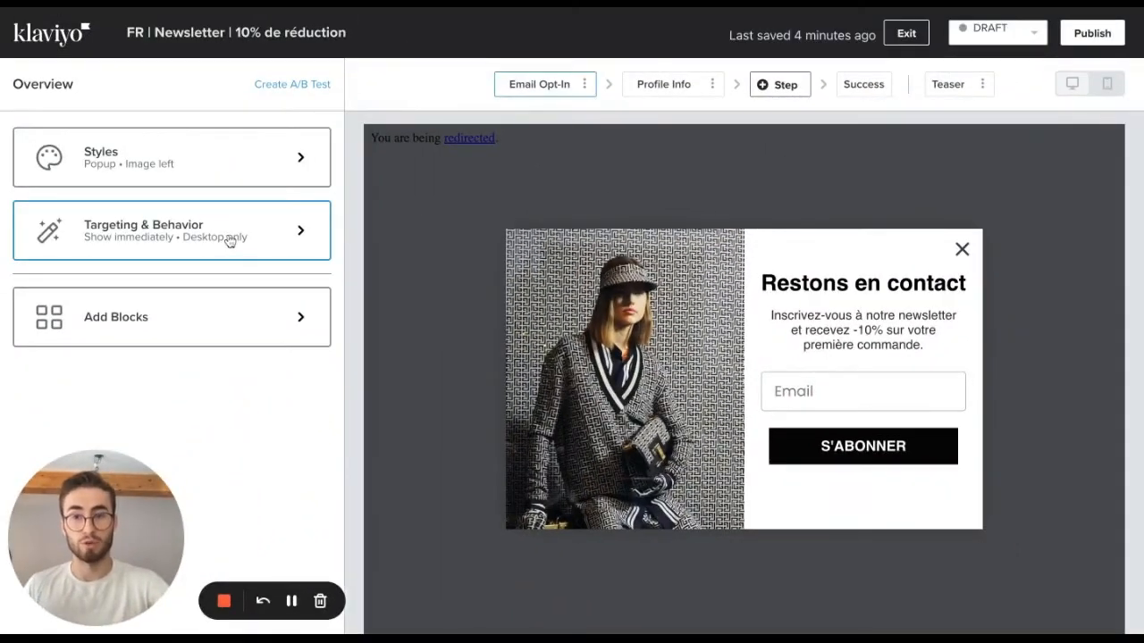
# Set the popup's display timing to be based on rules, showing it 4 seconds after page load.
pyautogui.click(230, 241)
pyautogui.click(78, 219)
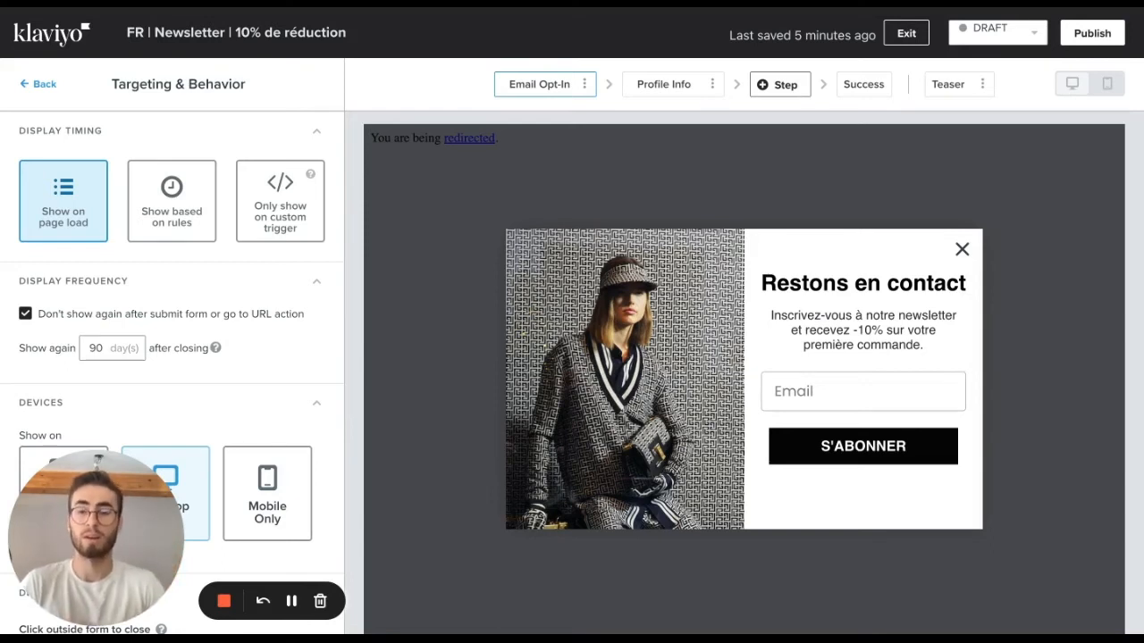
pyautogui.click(174, 210)
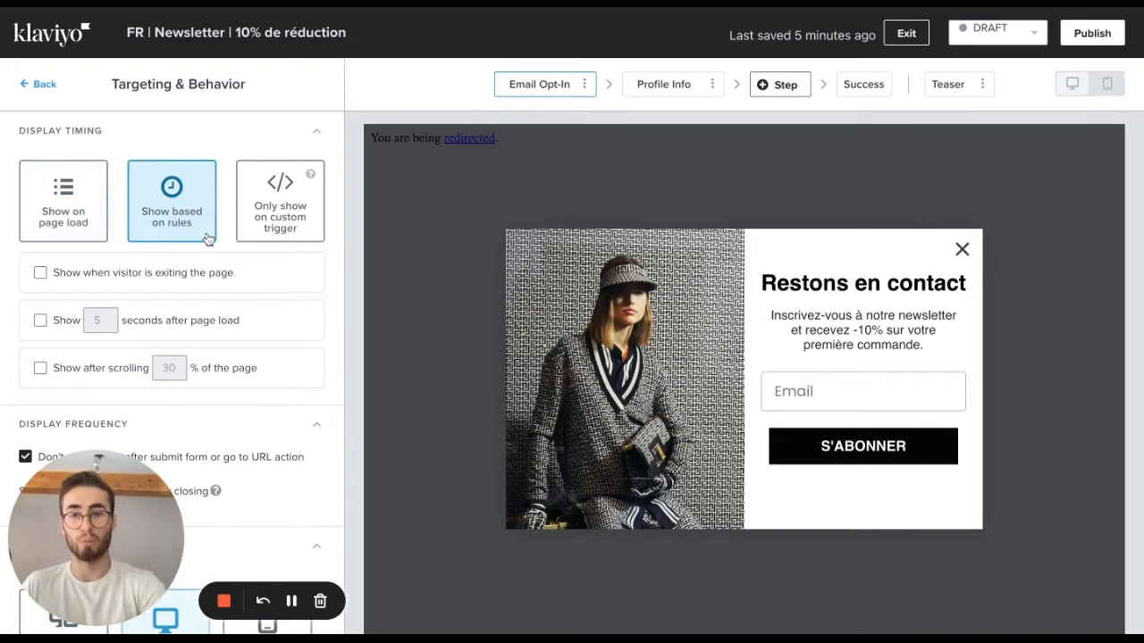
pyautogui.click(64, 323)
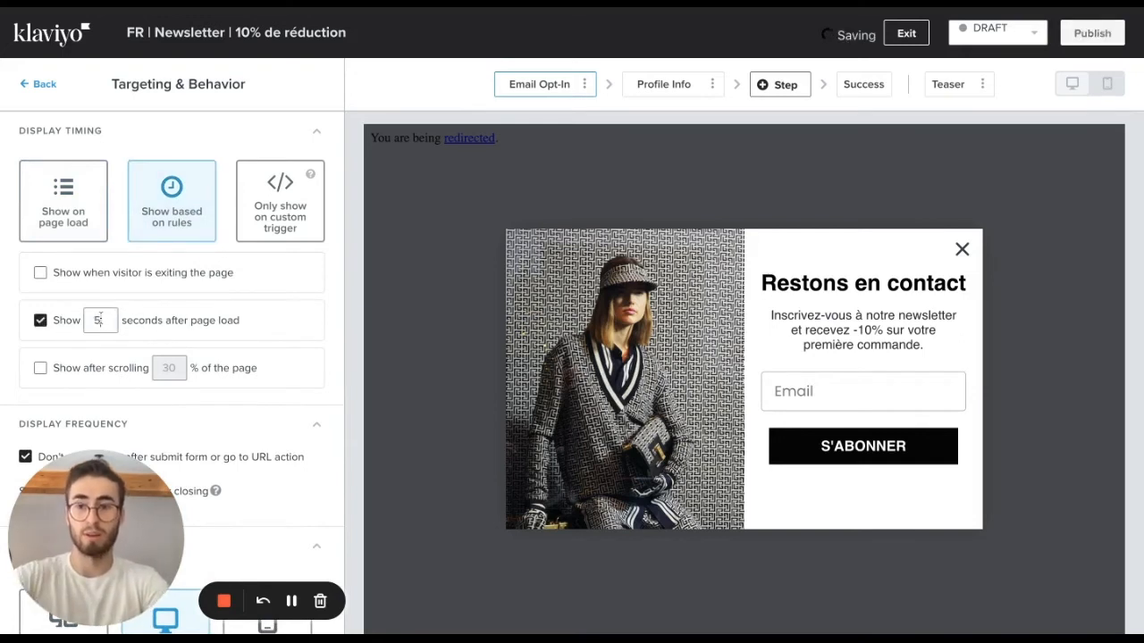
pyautogui.doubleClick(99, 320)
pyautogui.write('1')
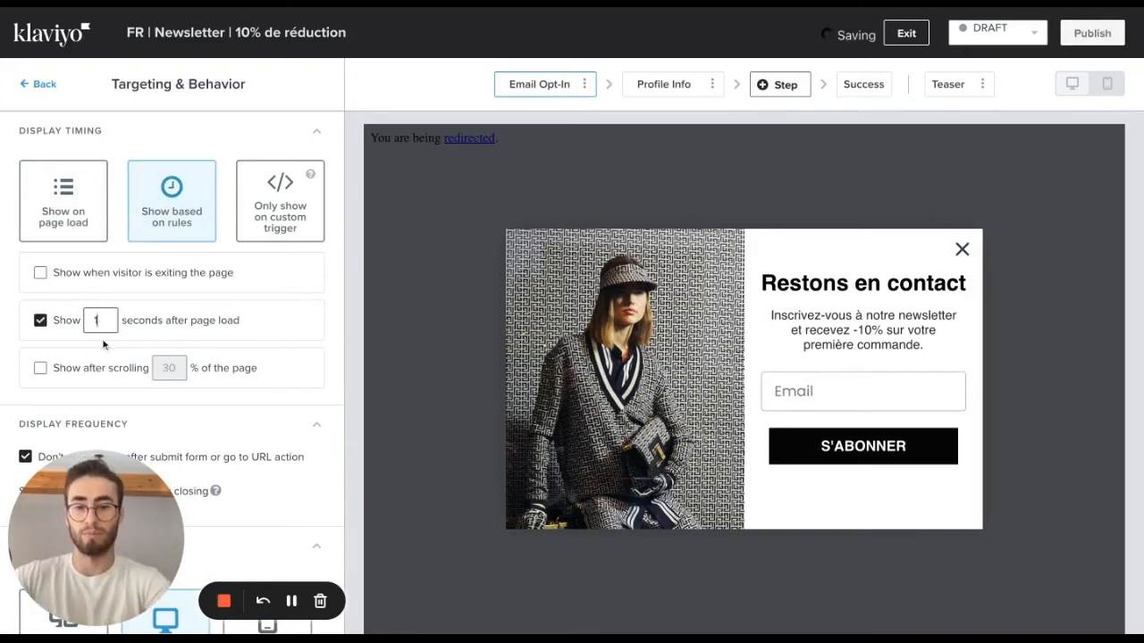
pyautogui.press('BackSpace')
pyautogui.write('4')
# Enable showing the popup after scrolling 35% of the page, and require all selected rules to be met.
pyautogui.click(114, 370)
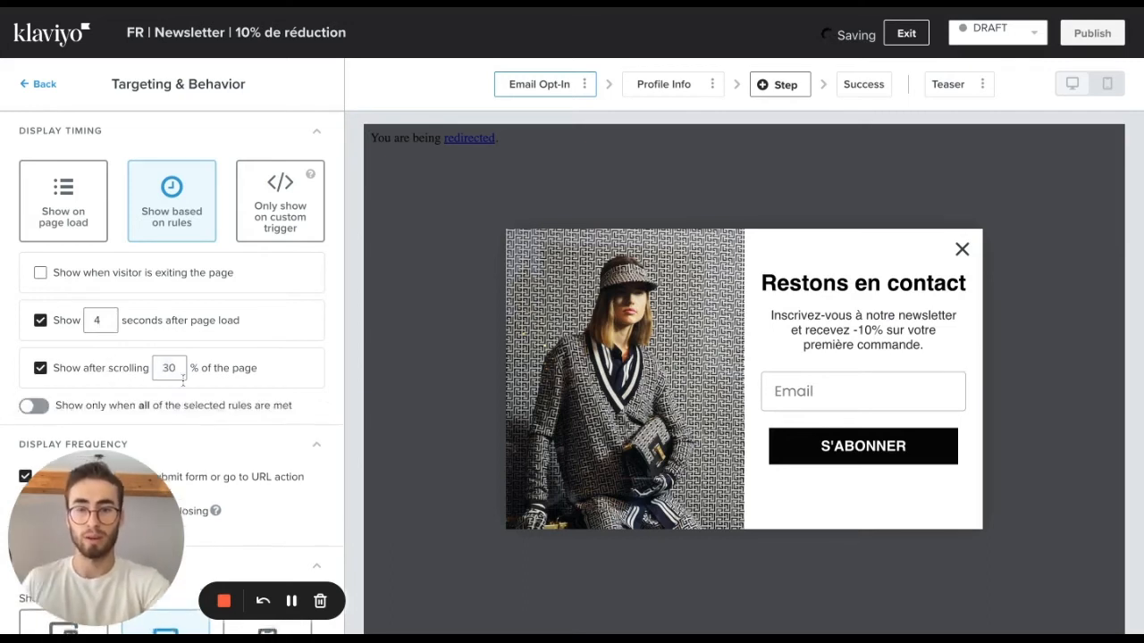
pyautogui.scroll(-2, 183, 380)
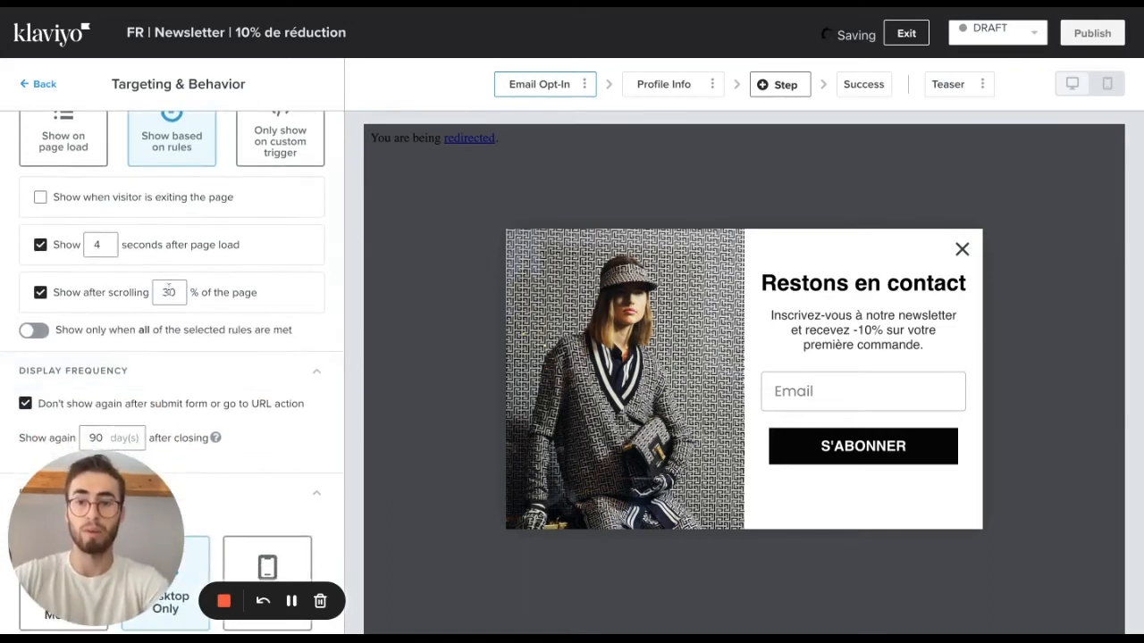
pyautogui.doubleClick(169, 287)
pyautogui.write('100')
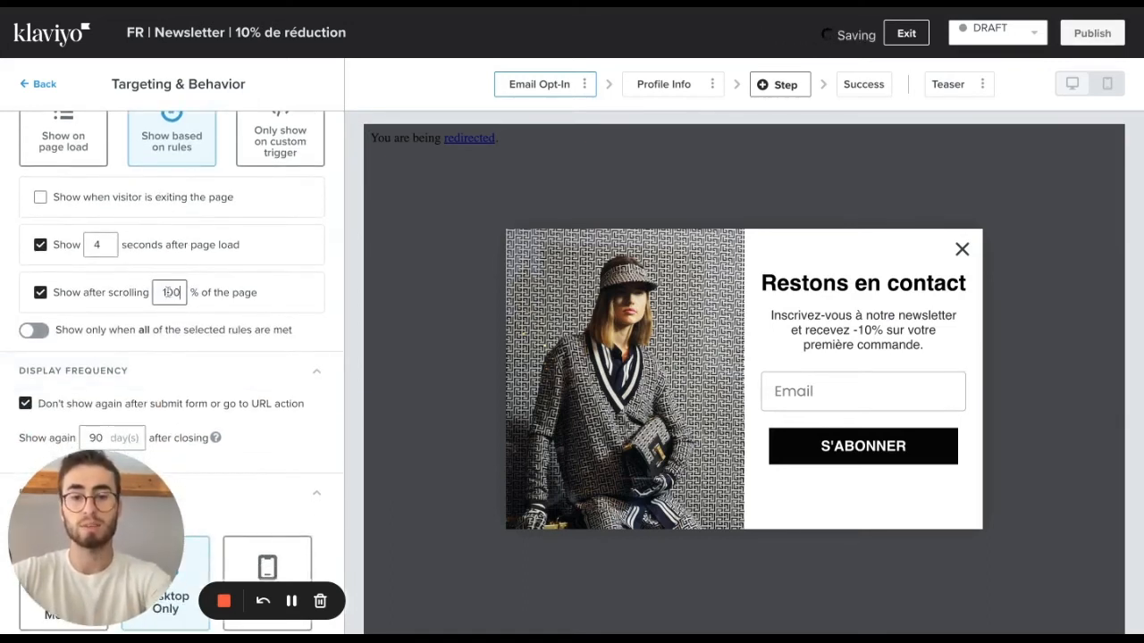
pyautogui.press('BackSpace')
pyautogui.press('BackSpace')
pyautogui.press('BackSpace')
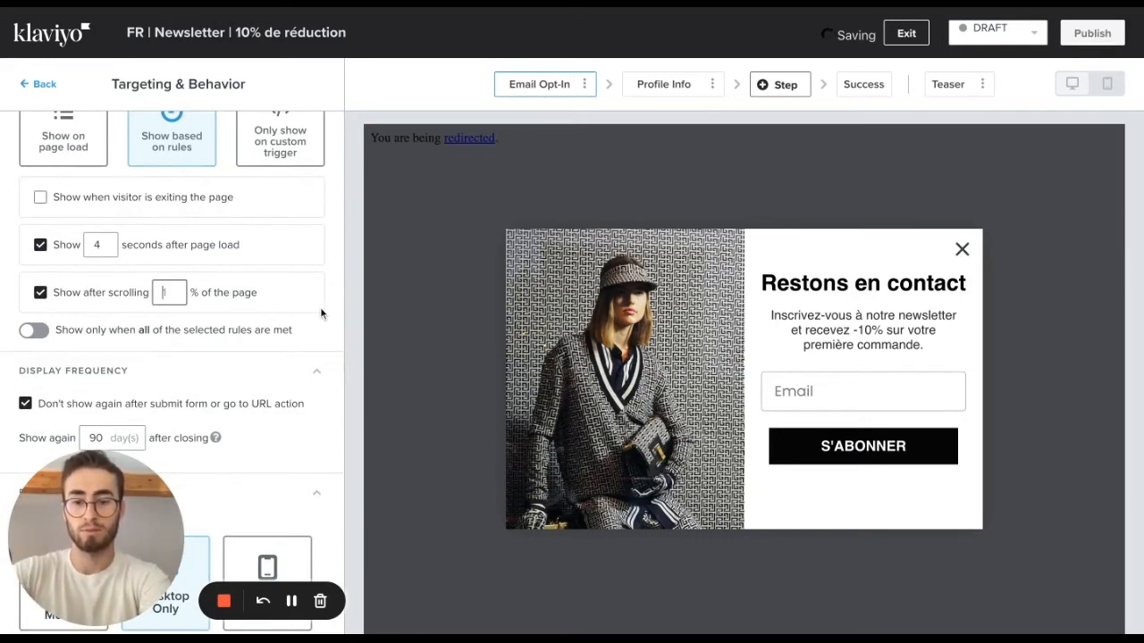
pyautogui.write('35')
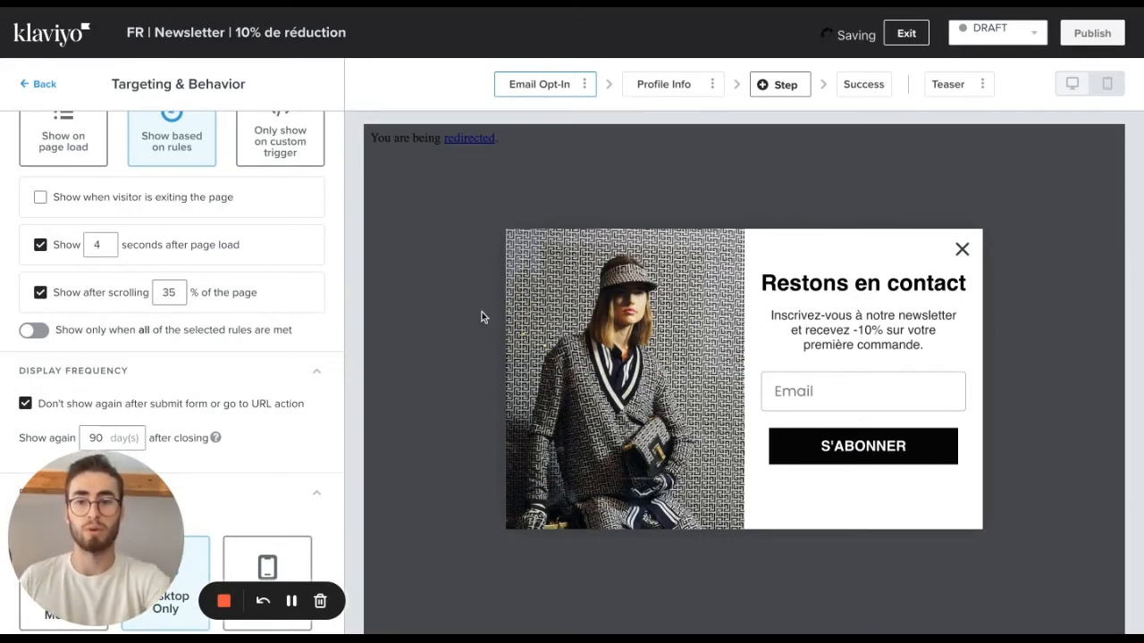
pyautogui.click(35, 330)
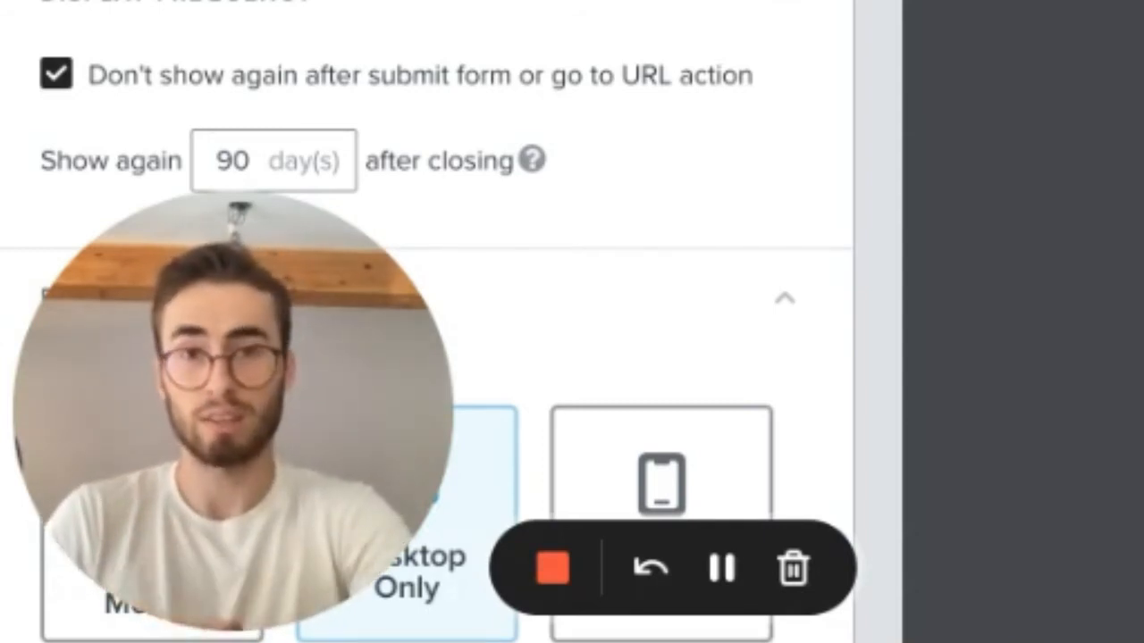
pyautogui.scroll(-3, 425, 357)
pyautogui.scroll(2, 425, 357)
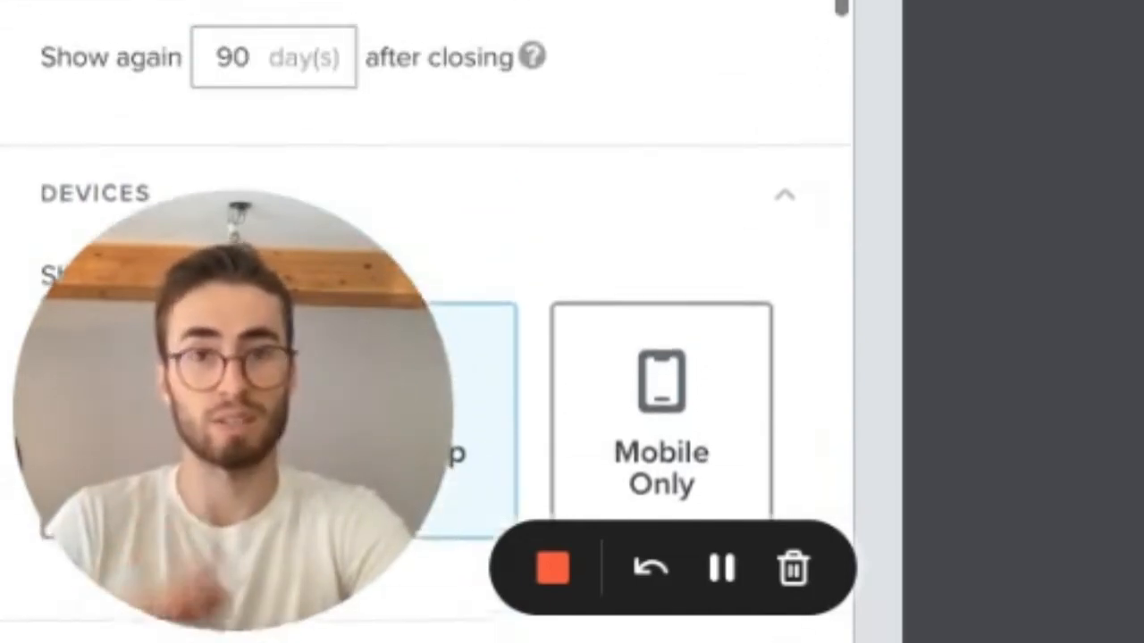
pyautogui.scroll(1, 424, 357)
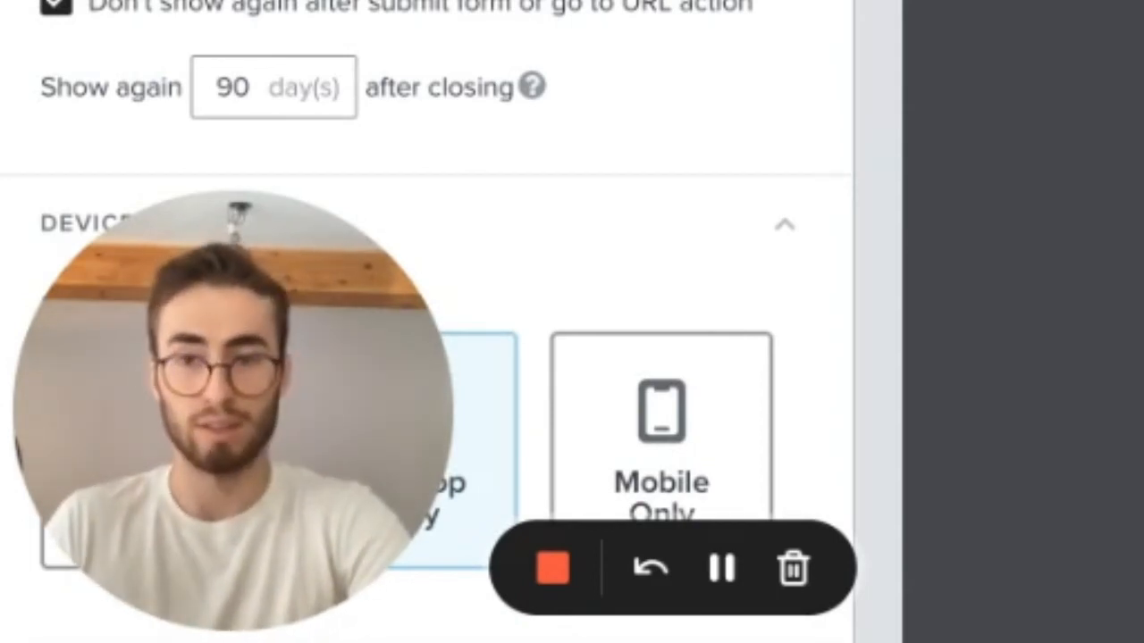
# Set the display frequency so the popup shows again 15 days after closing.
pyautogui.scroll(-2, 425, 357)
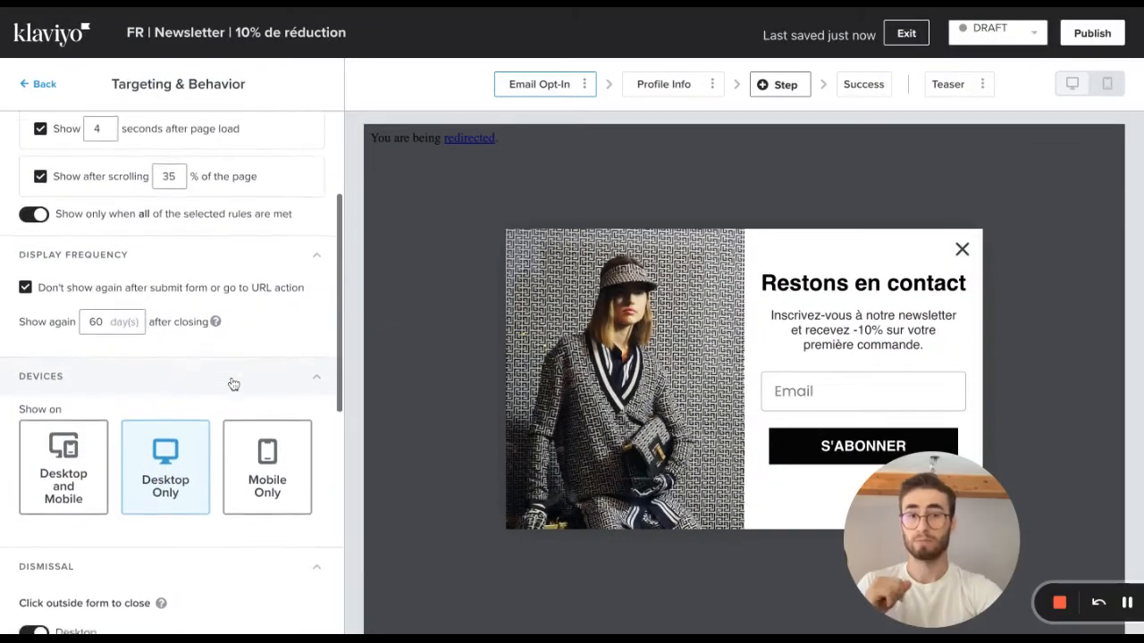
pyautogui.scroll(-1, 230, 383)
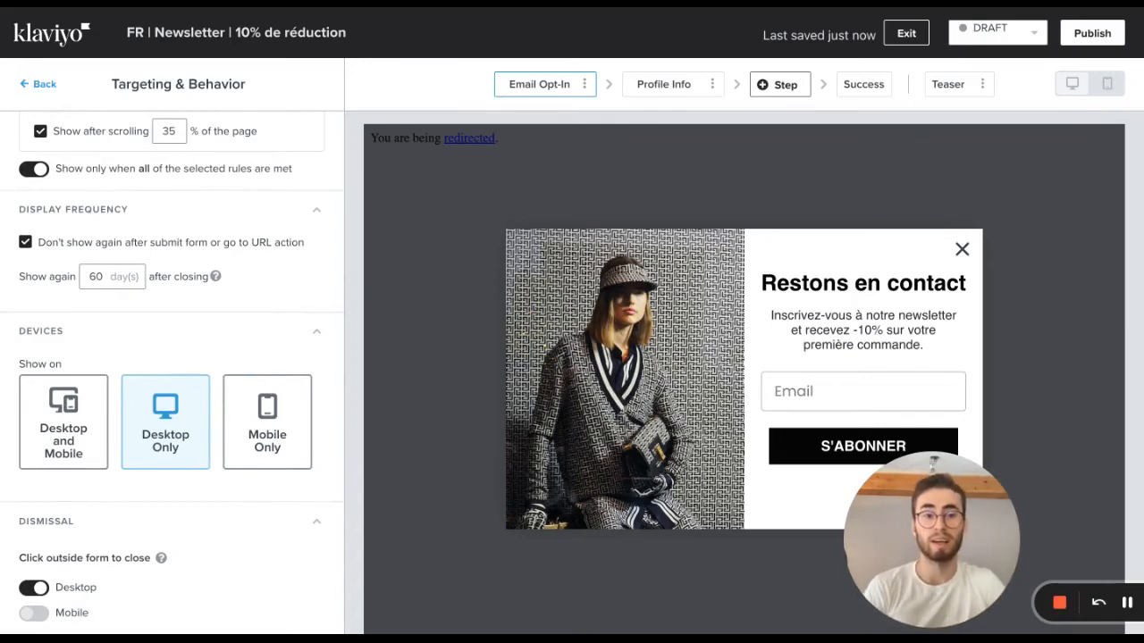
pyautogui.doubleClick(103, 275)
pyautogui.write('1')
pyautogui.write('5')
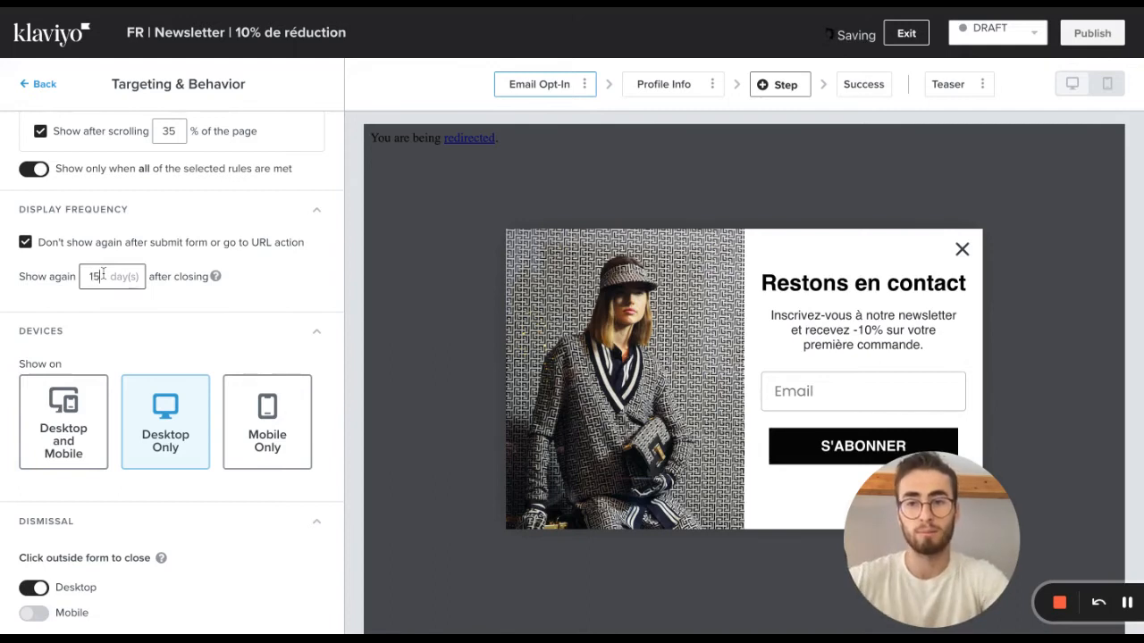
pyautogui.click(295, 290)
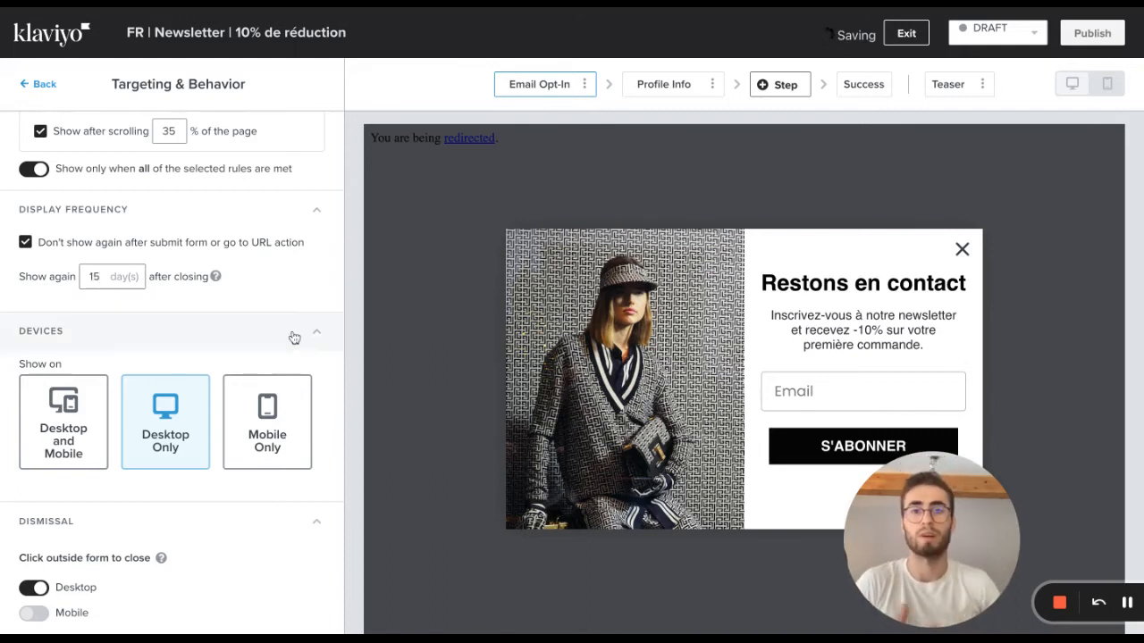
# Turn off closing the form by clicking outside it on desktop.
pyautogui.scroll(-5, 295, 337)
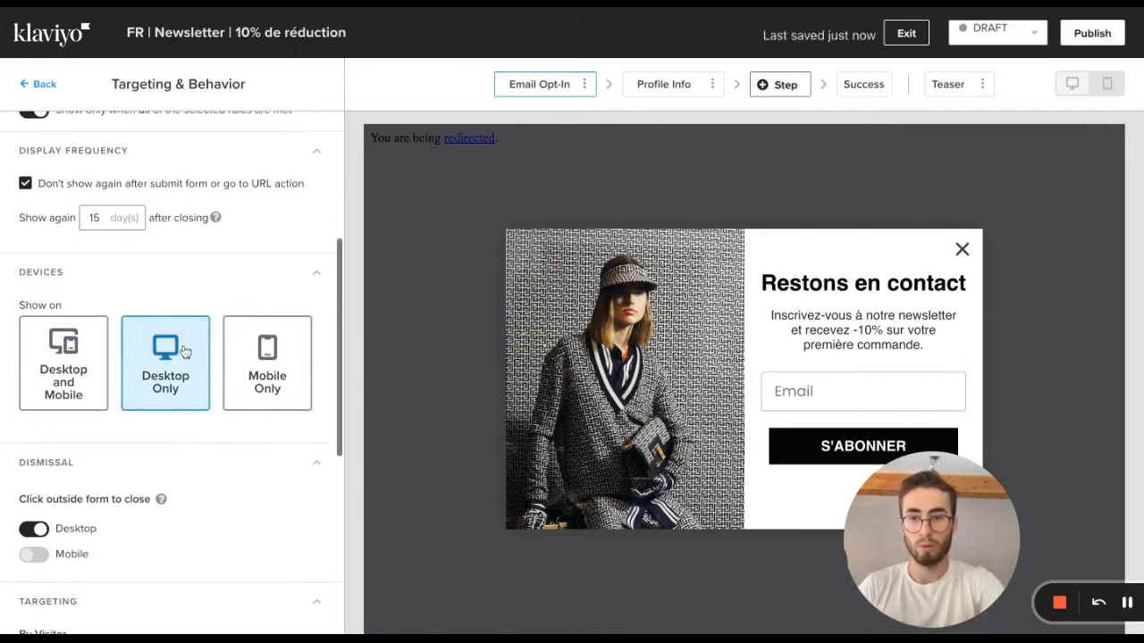
pyautogui.scroll(-5, 184, 350)
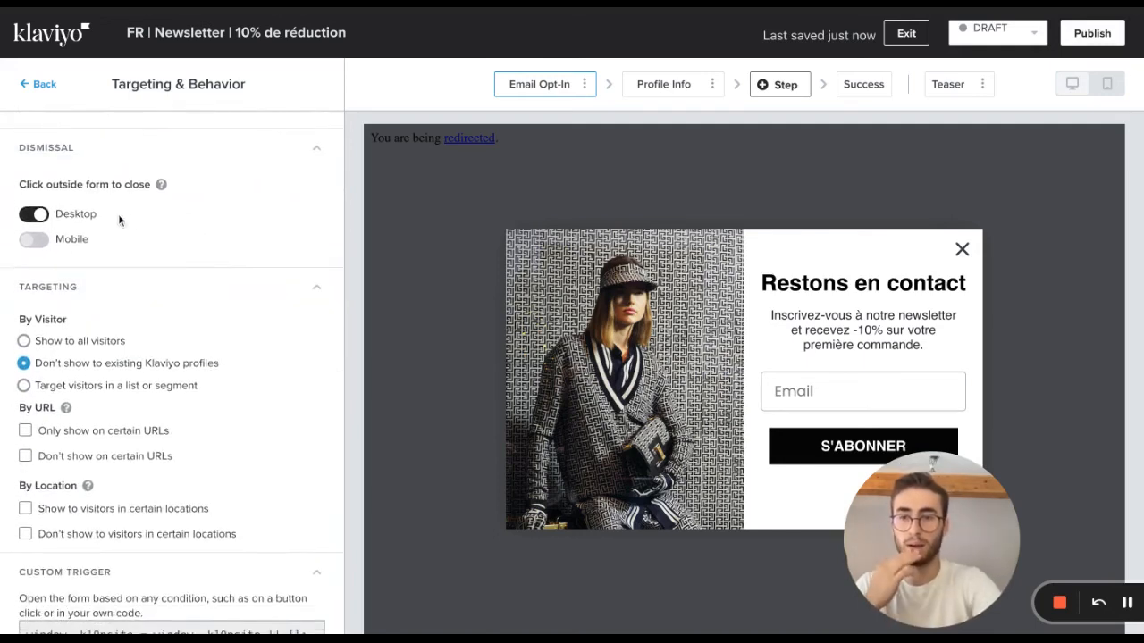
pyautogui.click(42, 219)
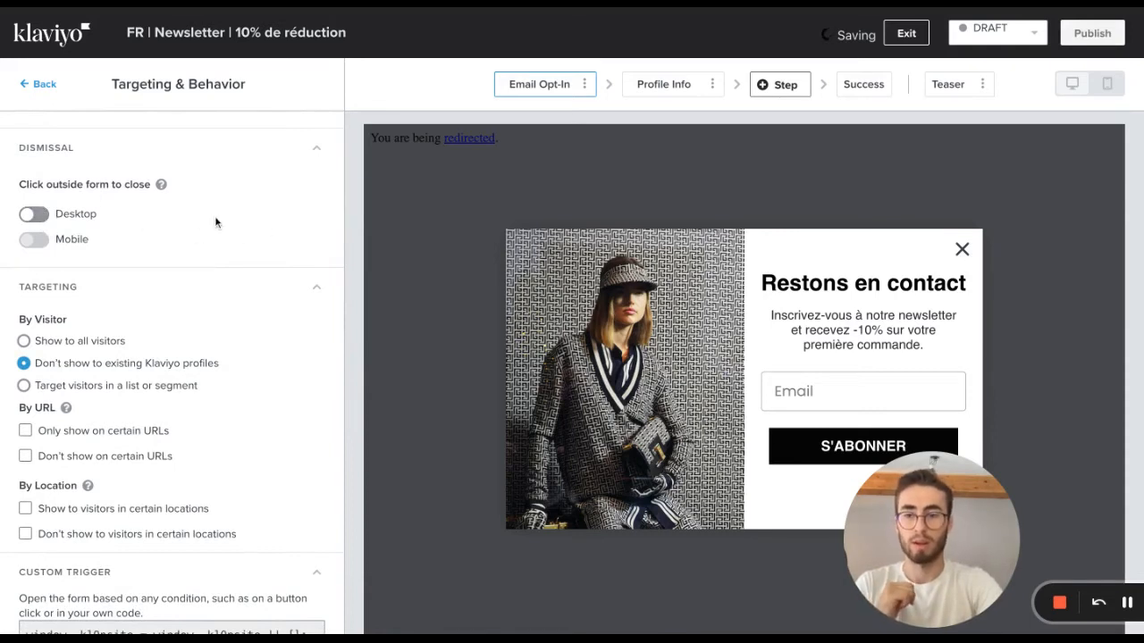
# Try targeting visitors in certain lists and segments, and restore the option that hides the form from existing Klaviyo profiles.
pyautogui.scroll(-3, 214, 215)
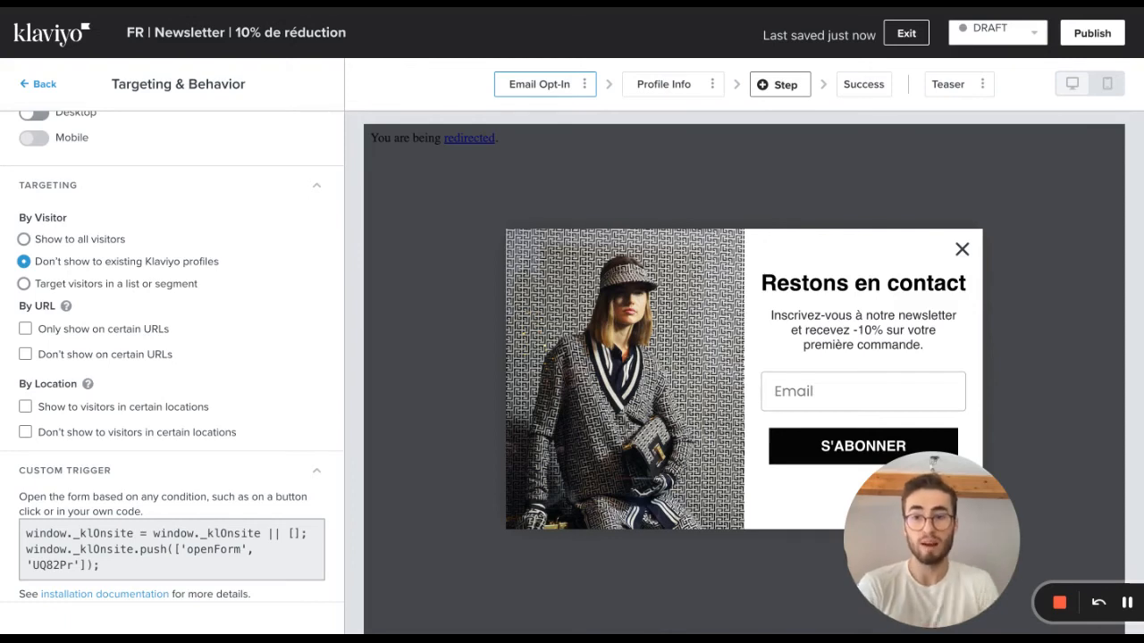
pyautogui.click(94, 286)
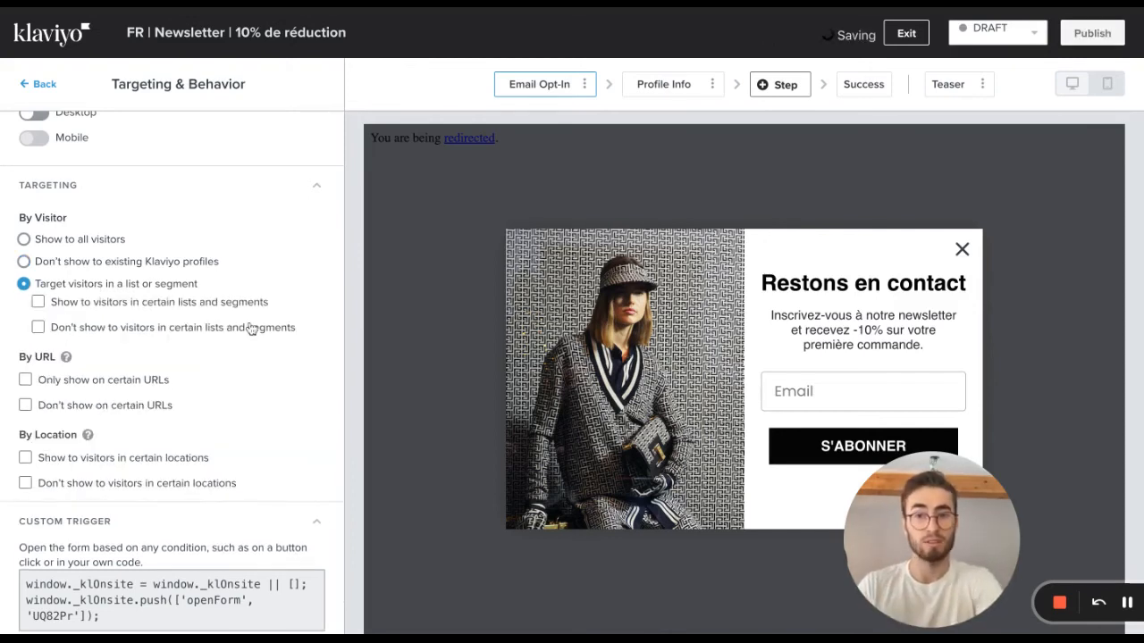
pyautogui.click(199, 302)
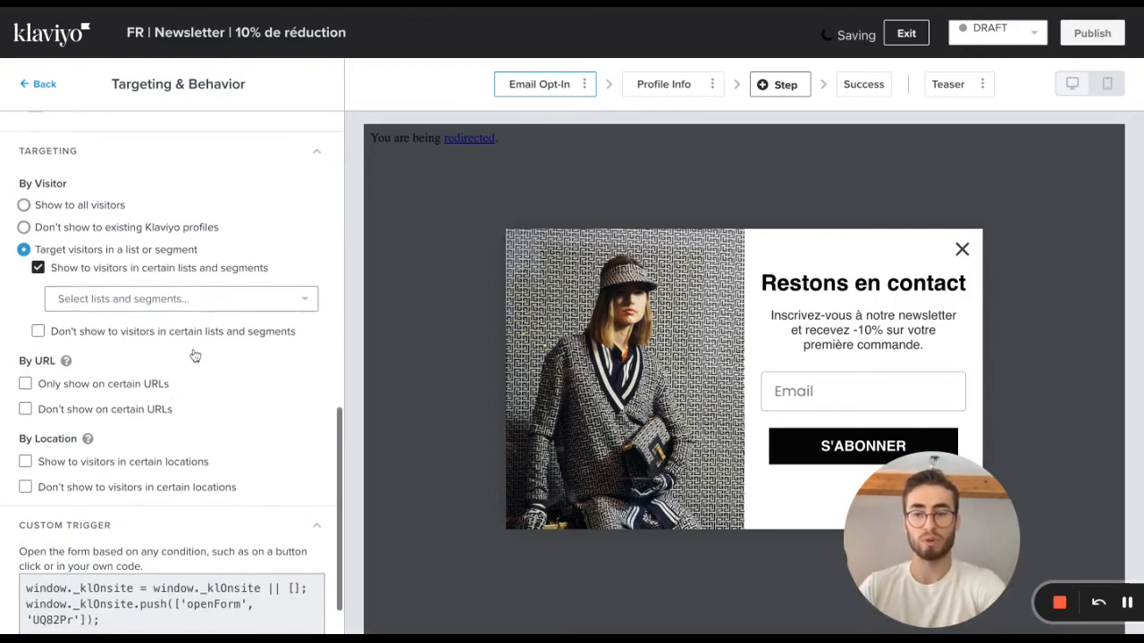
pyautogui.scroll(-1, 195, 356)
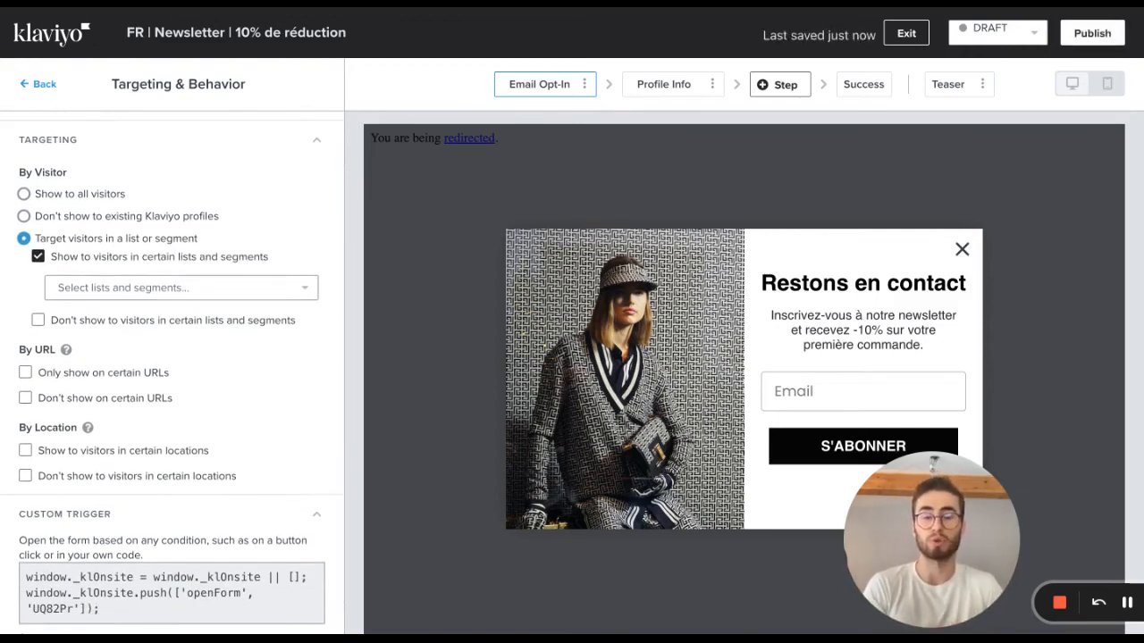
pyautogui.click(219, 290)
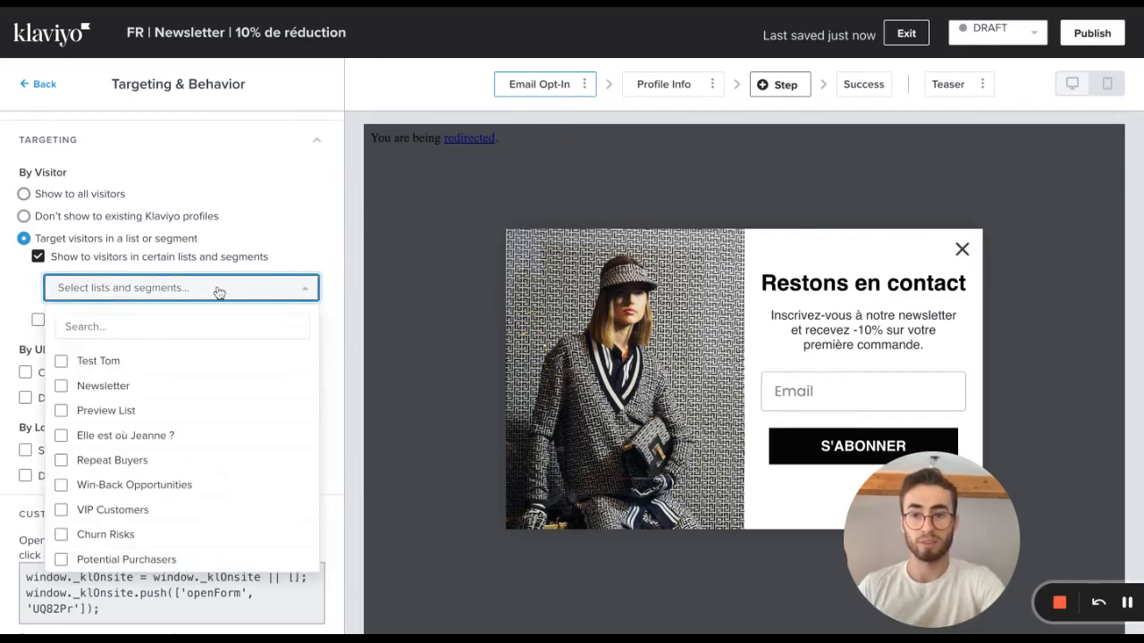
pyautogui.click(252, 289)
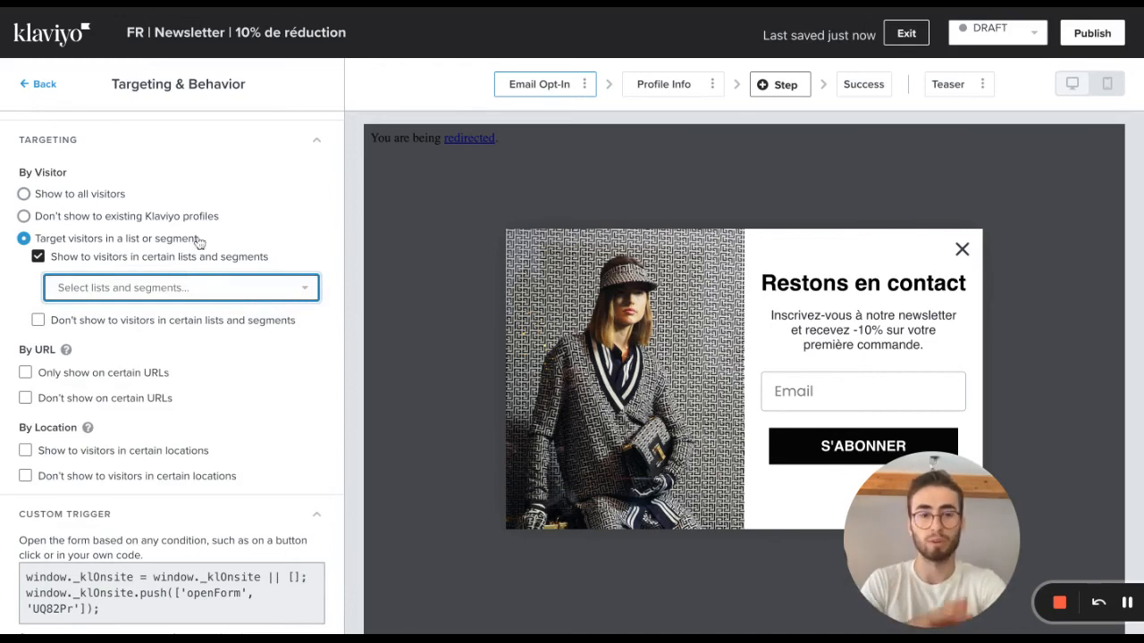
pyautogui.click(166, 220)
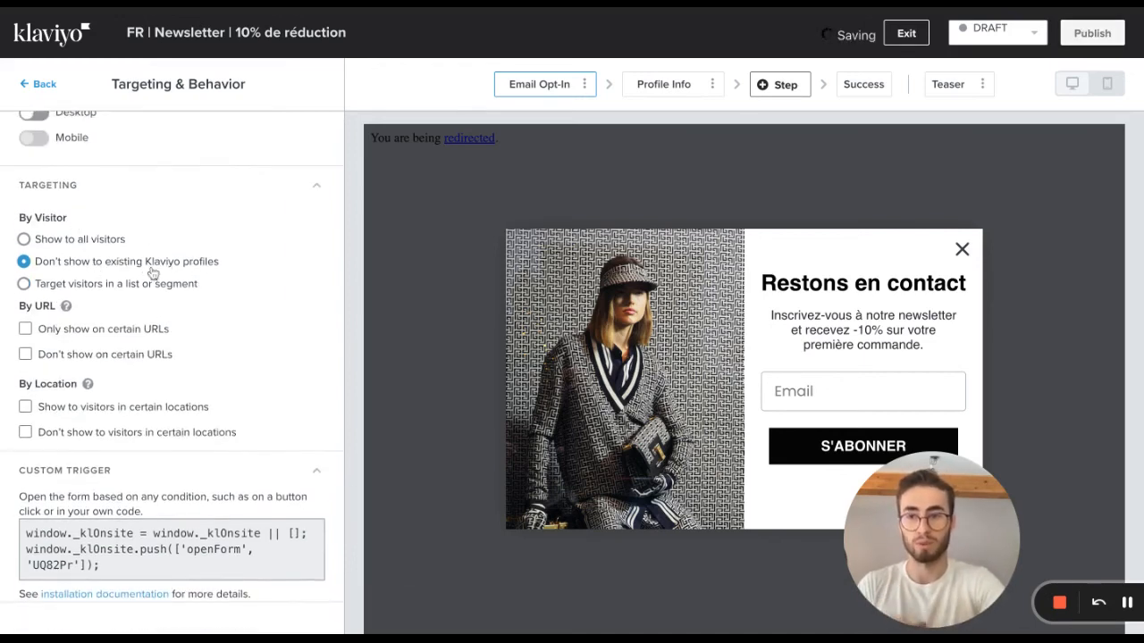
# Exclude the popup from URLs containing "/checkout".
pyautogui.scroll(-2, 182, 327)
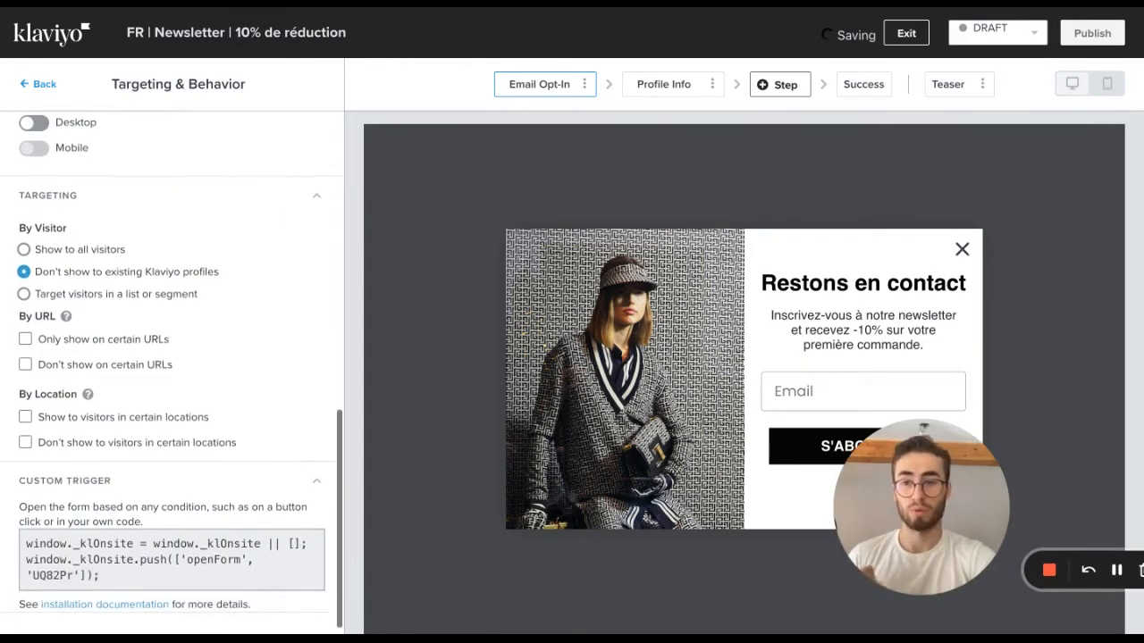
pyautogui.click(121, 362)
pyautogui.click(234, 330)
pyautogui.write('chec')
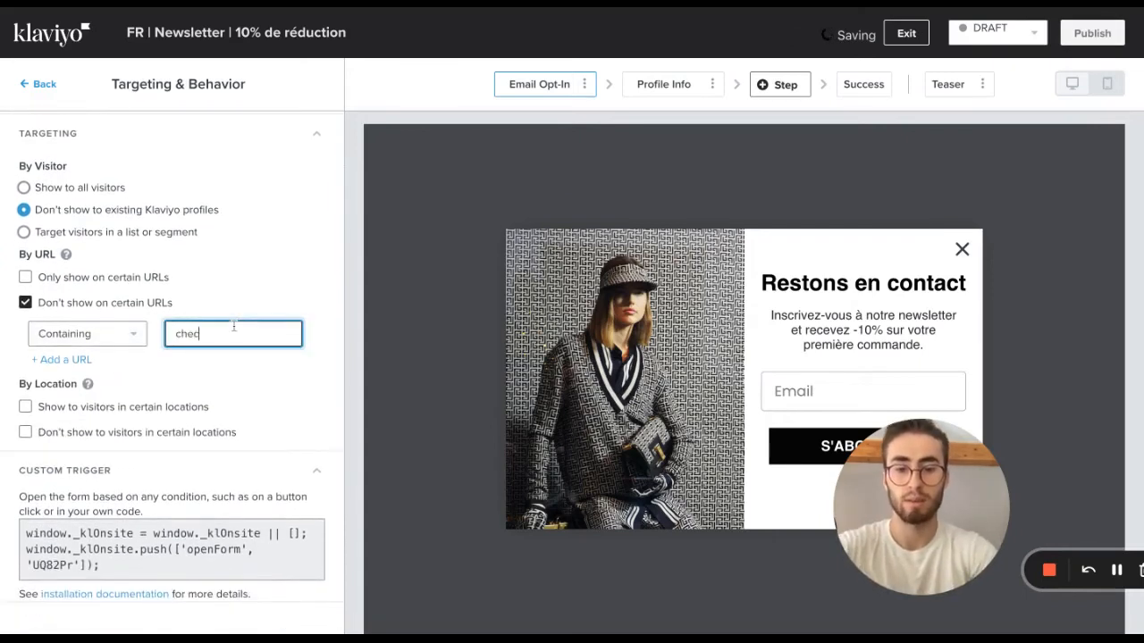
pyautogui.write('kout')
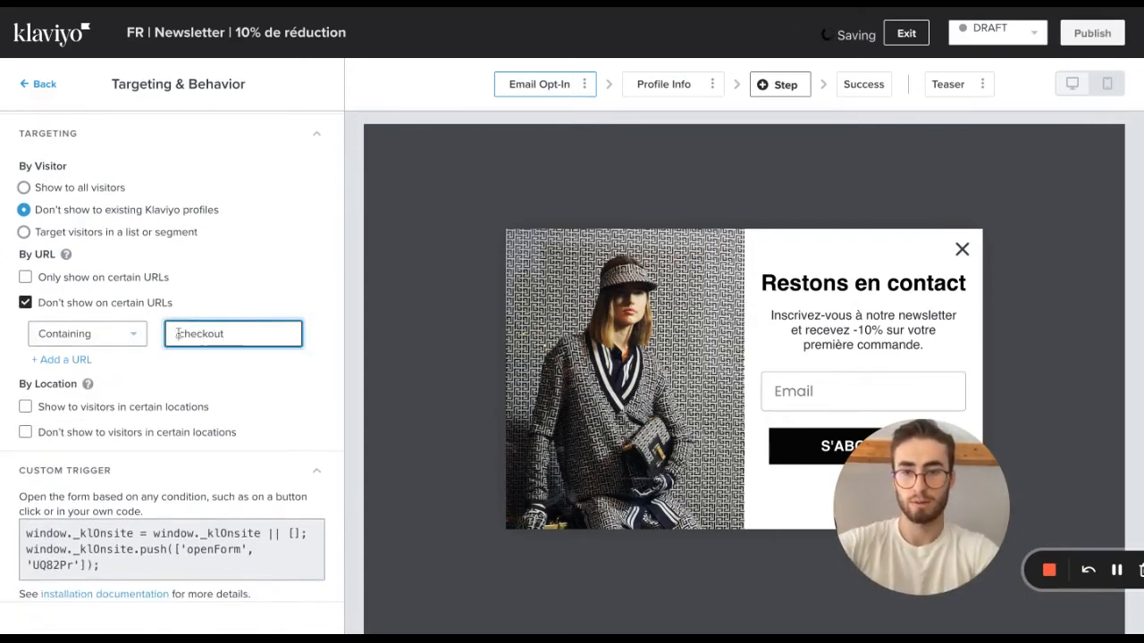
pyautogui.click(177, 333)
pyautogui.write('/')
# Add a second URL exclusion so the popup is not shown on URLs containing "/cart".
pyautogui.click(60, 359)
pyautogui.scroll(-1, 179, 358)
pyautogui.click(257, 334)
pyautogui.write('/')
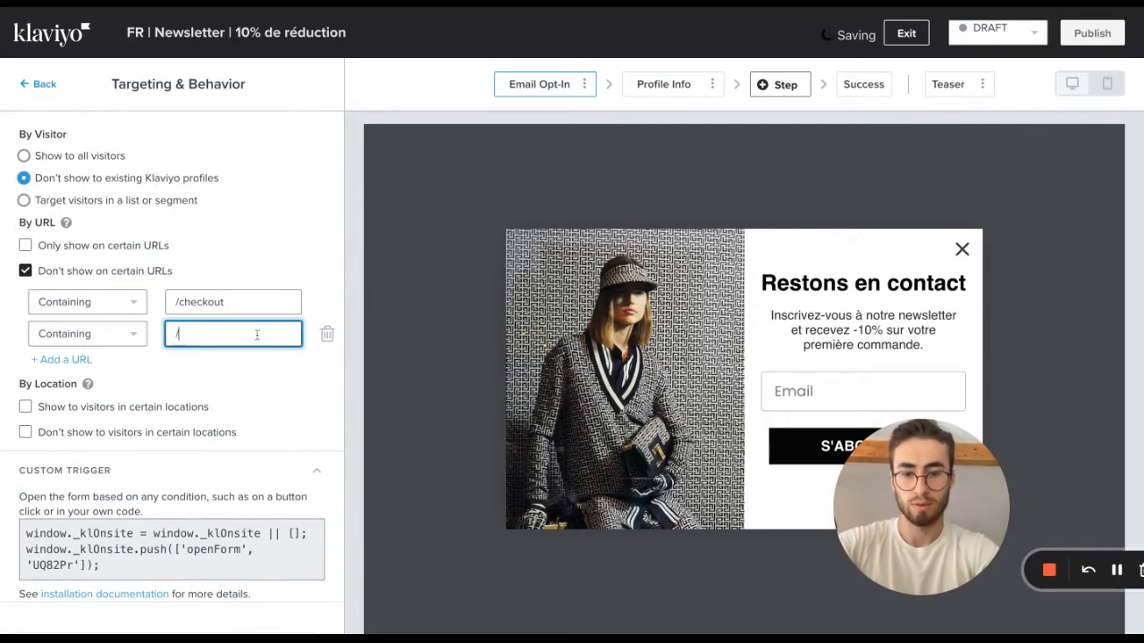
pyautogui.write('cart')
pyautogui.click(482, 322)
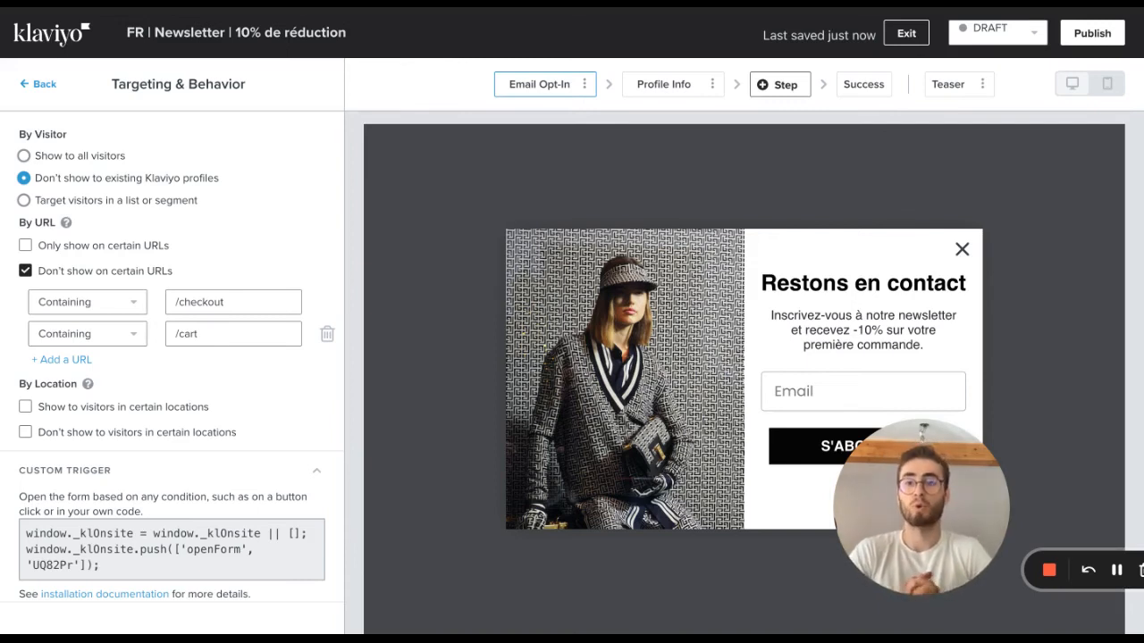
pyautogui.doubleClick(182, 305)
pyautogui.click(222, 337)
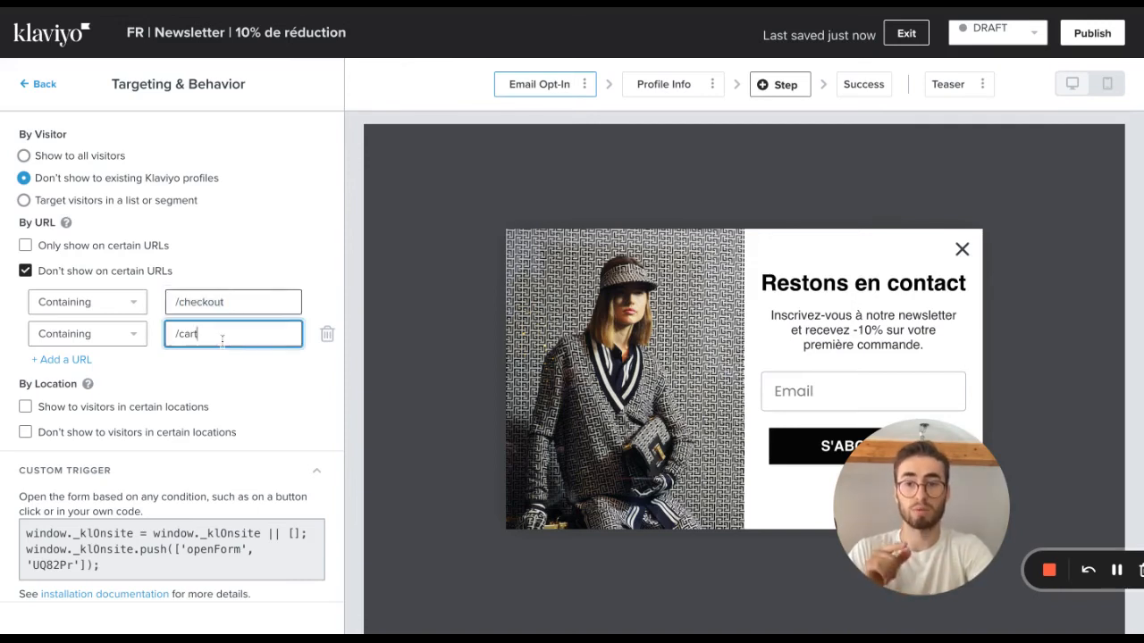
pyautogui.doubleClick(190, 334)
pyautogui.click(232, 371)
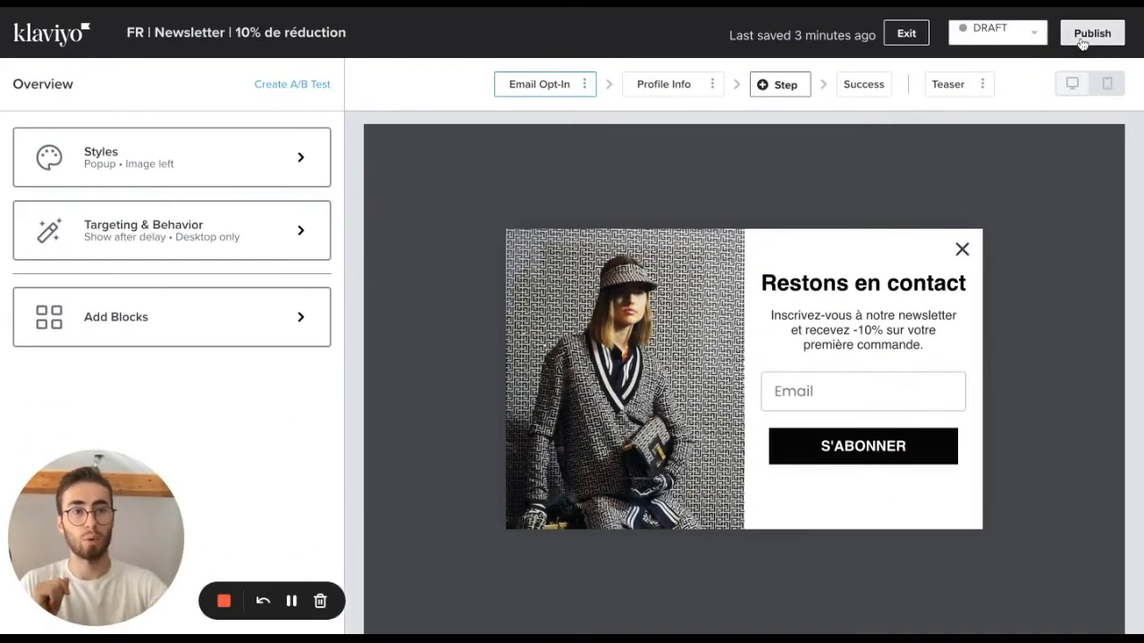
# Publish the signup form to the website.
pyautogui.click(1082, 40)
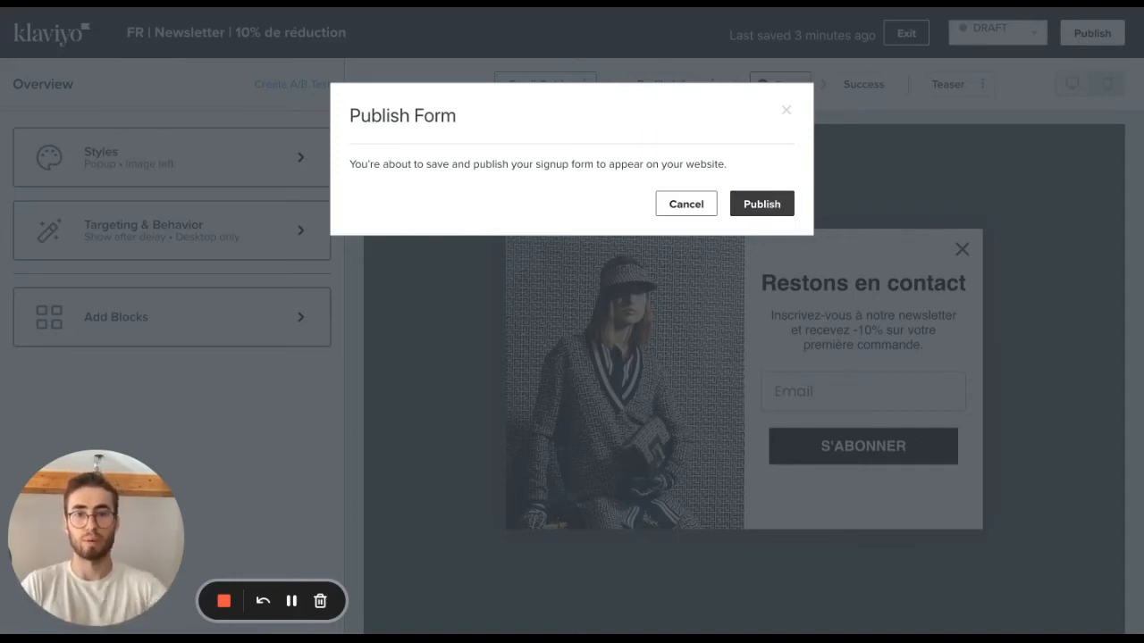
pyautogui.click(773, 204)
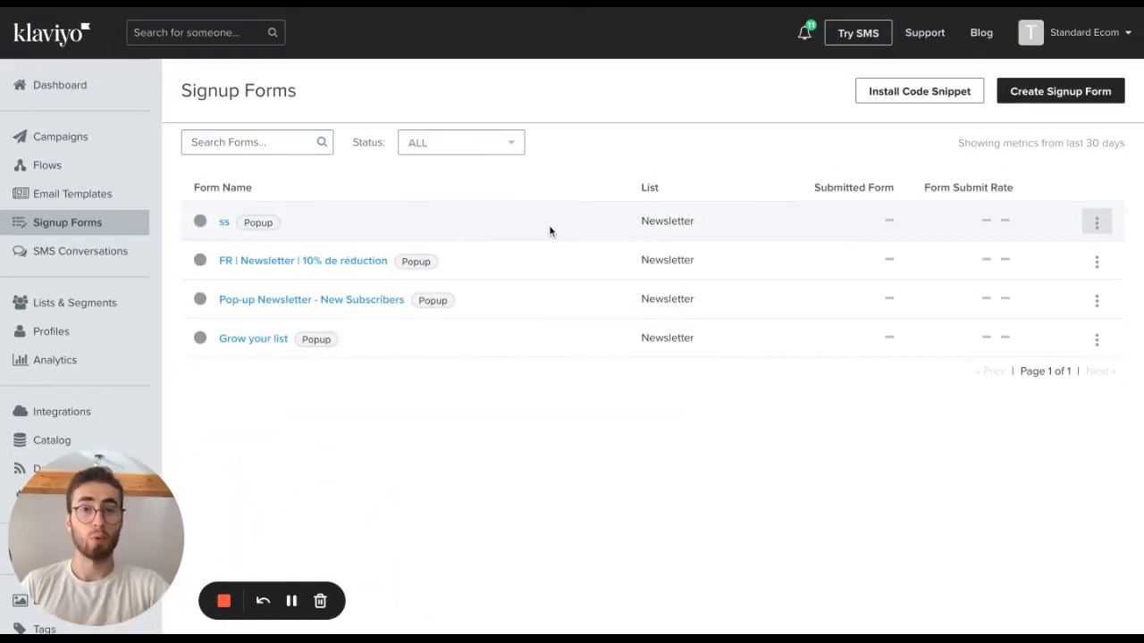
# Open the form "FR | Newsletter | 10% de réduction" and start creating an A/B test for it.
pyautogui.click(364, 264)
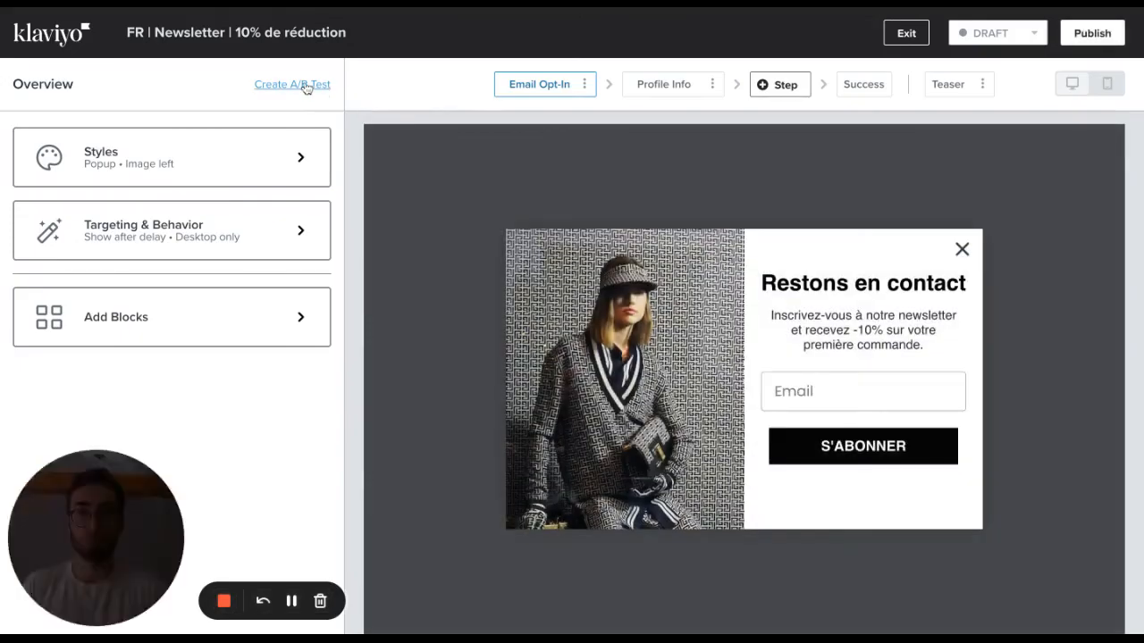
pyautogui.click(304, 84)
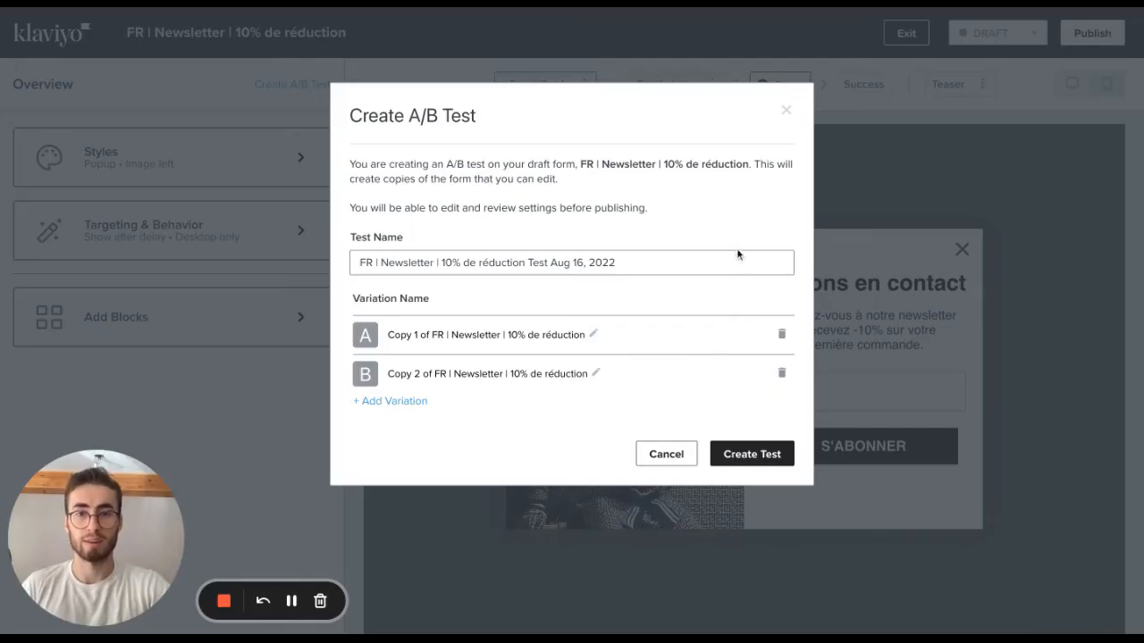